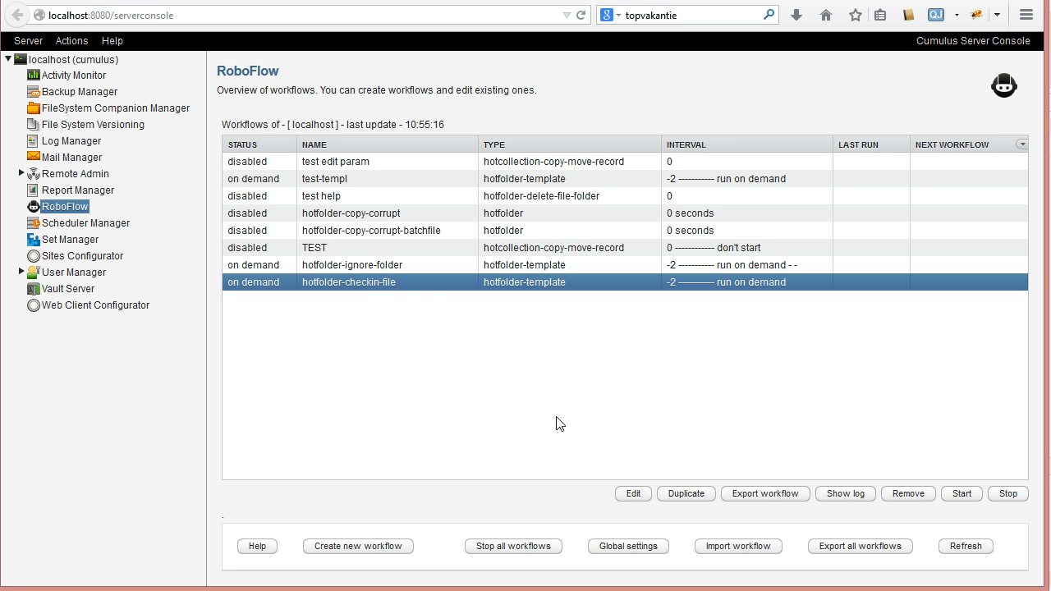
- Open the settings of the hotfolder-checkin-file workflow and review its parameters and its action script for files
double_click(393, 284)
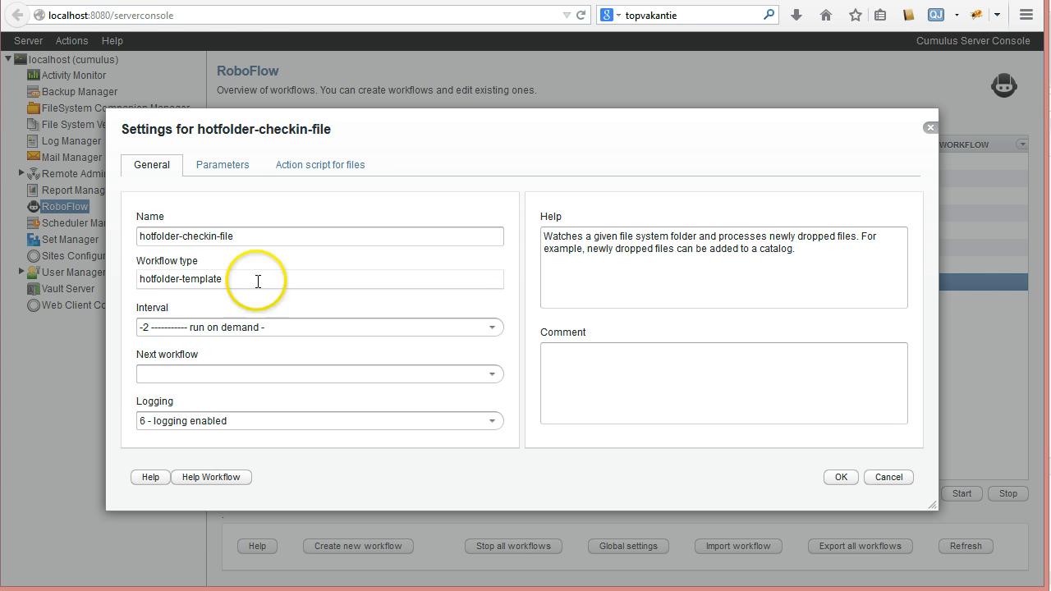
click(218, 168)
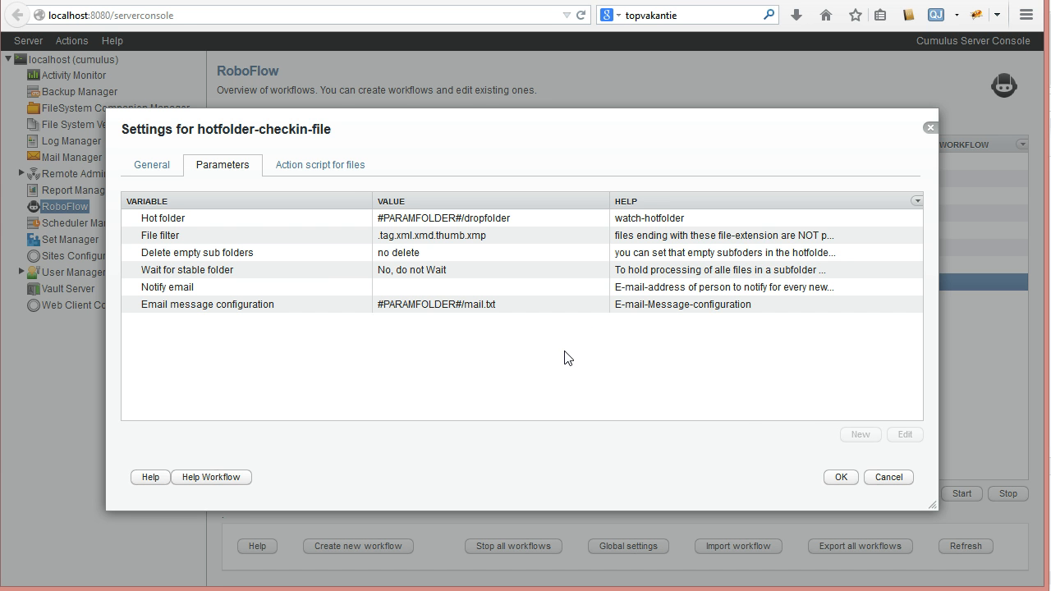
click(325, 165)
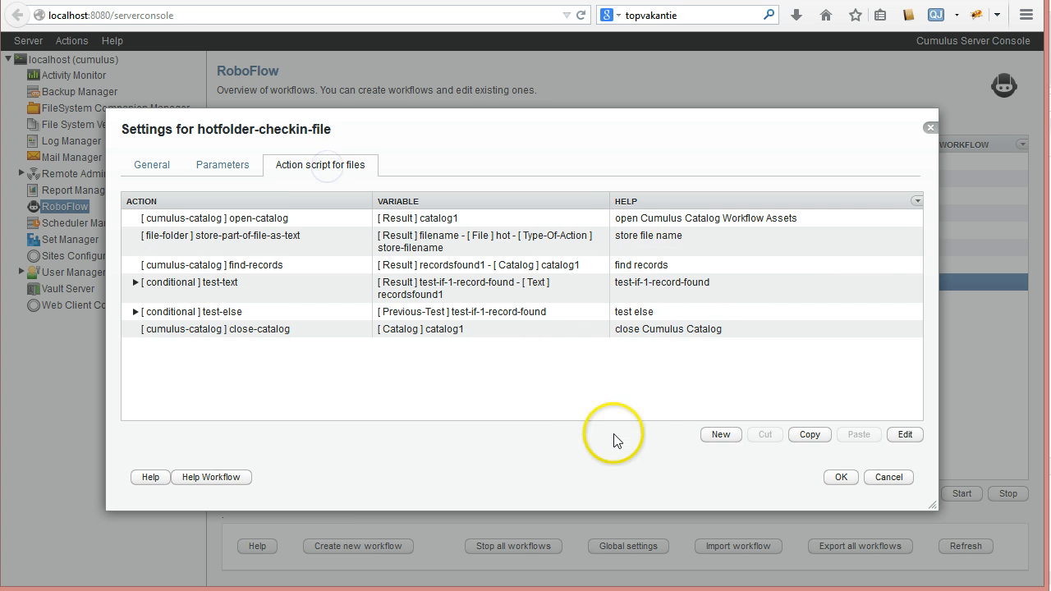
- Examine the open-catalog and store-part-of-file-as-text actions, and view the find-records action's settings without changing them
click(250, 219)
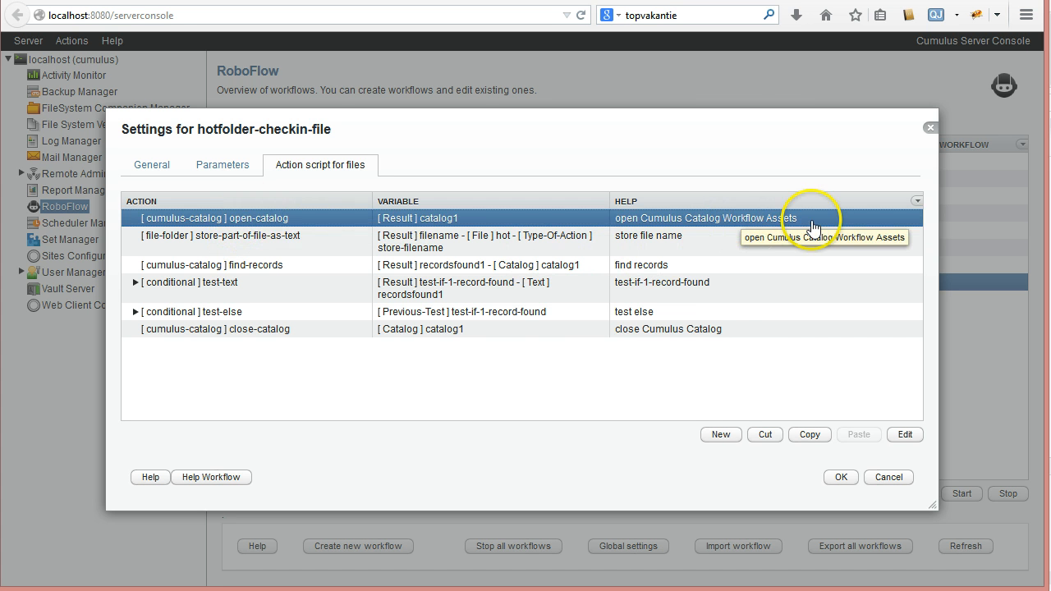
click(257, 238)
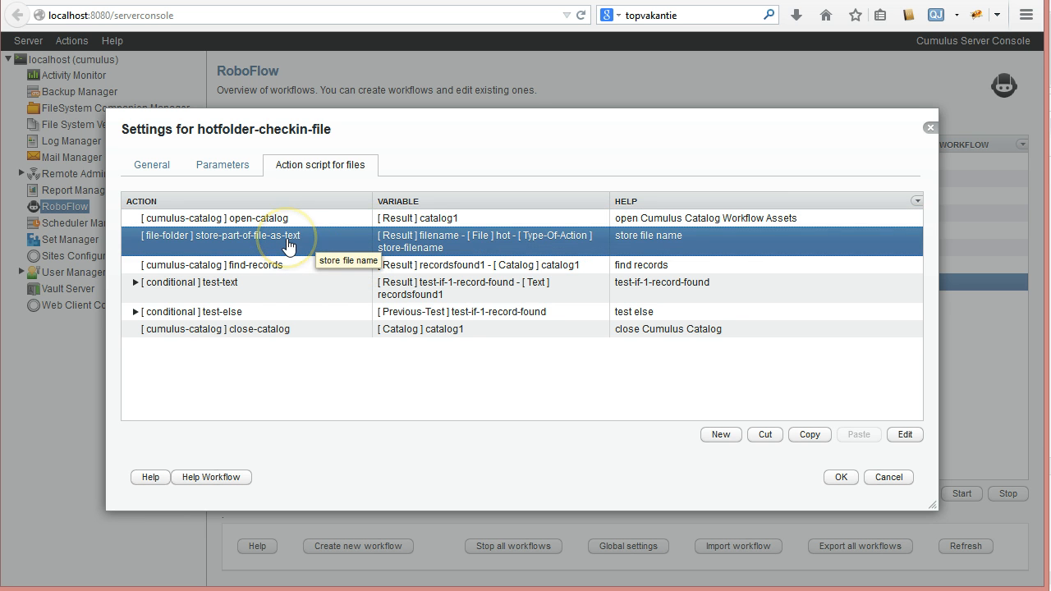
click(457, 244)
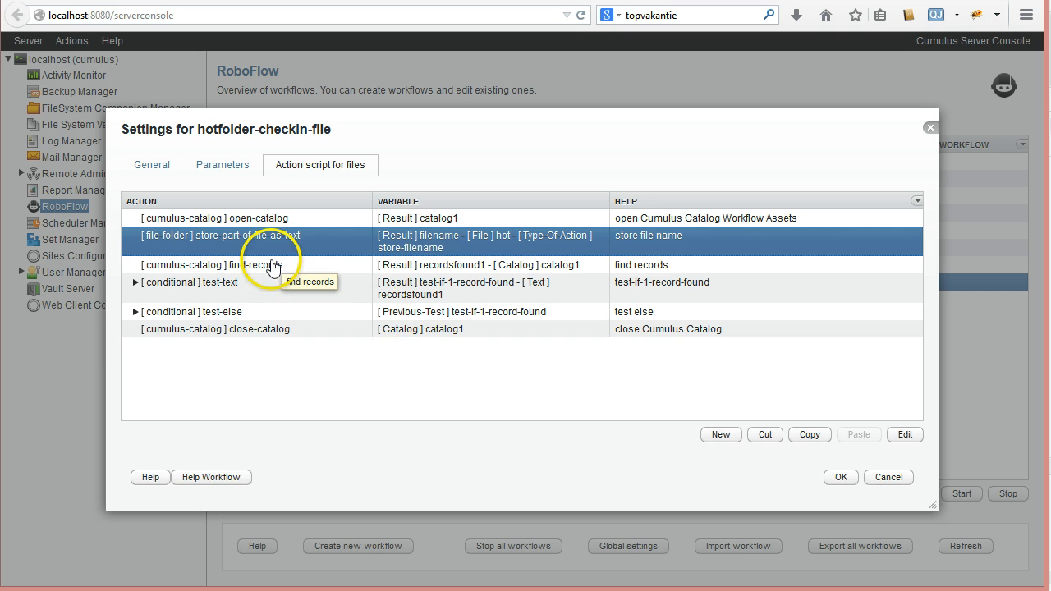
double_click(273, 268)
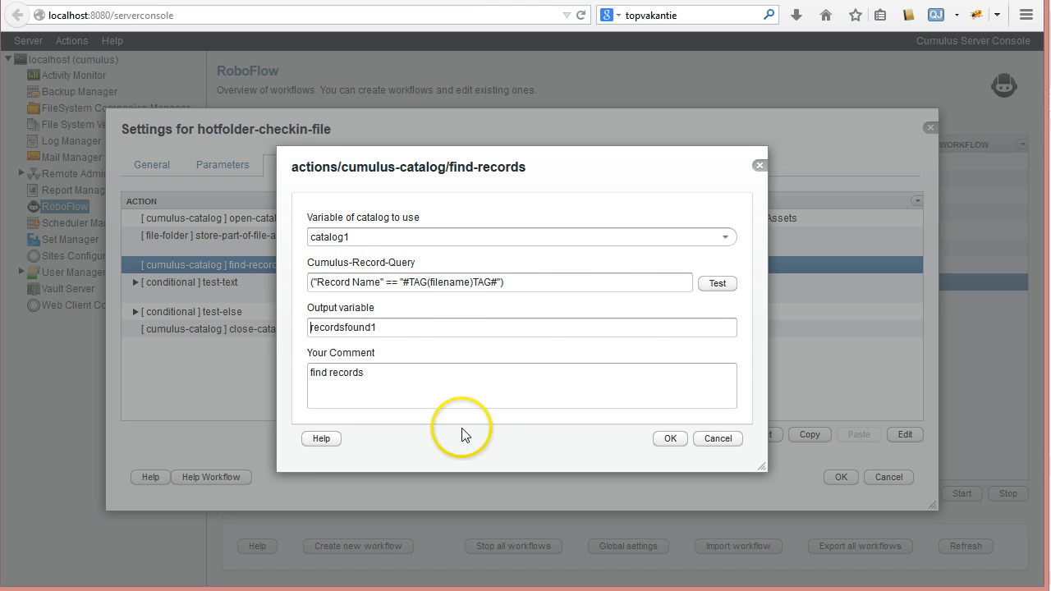
click(717, 438)
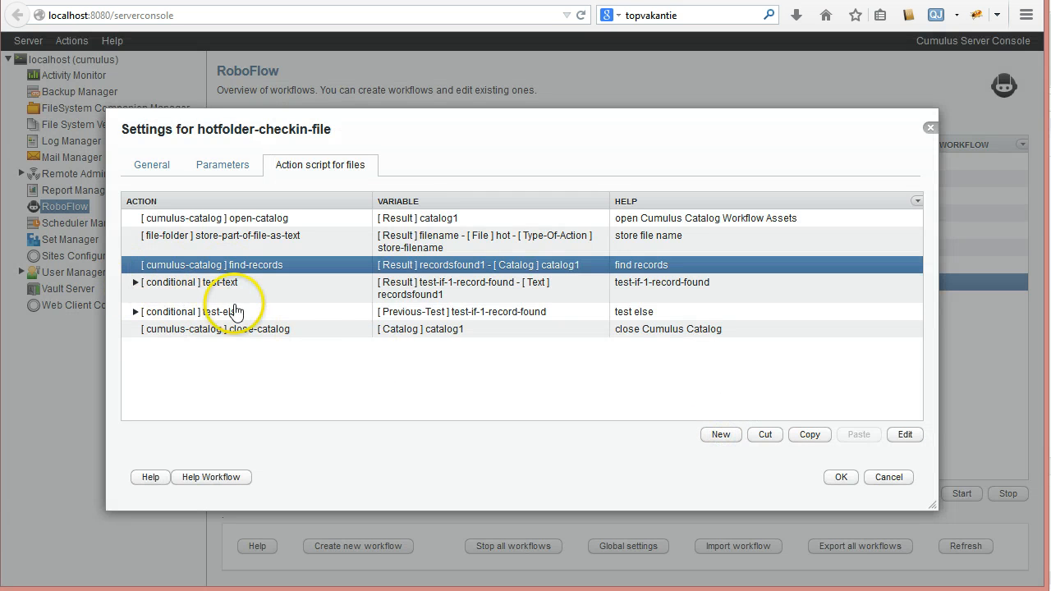
- Expand the test-text and test-else conditions, examine the nested write-text-to-log action, and collapse test-else again
click(136, 283)
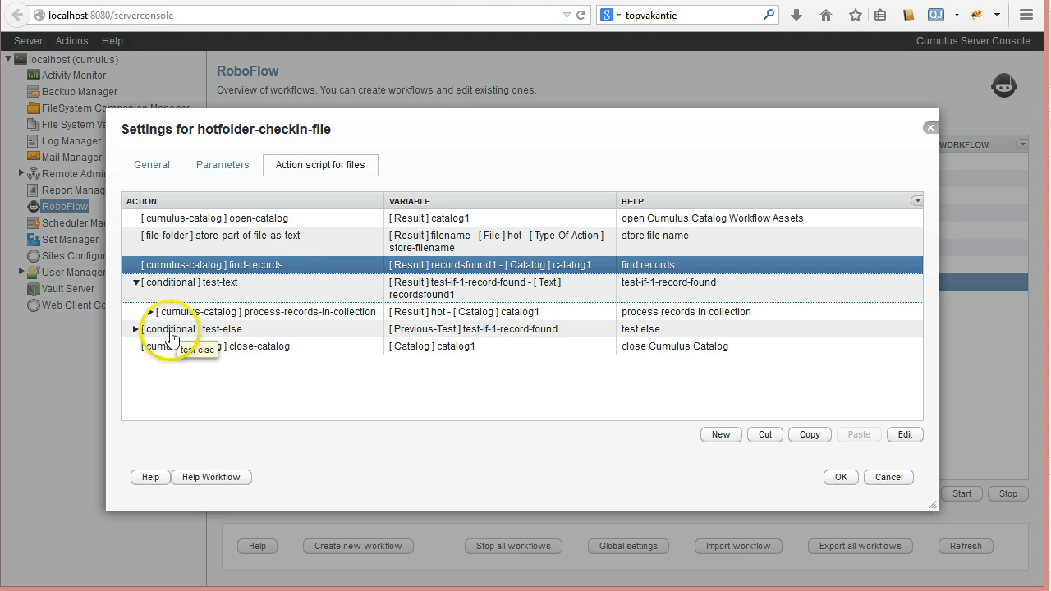
click(141, 330)
click(136, 330)
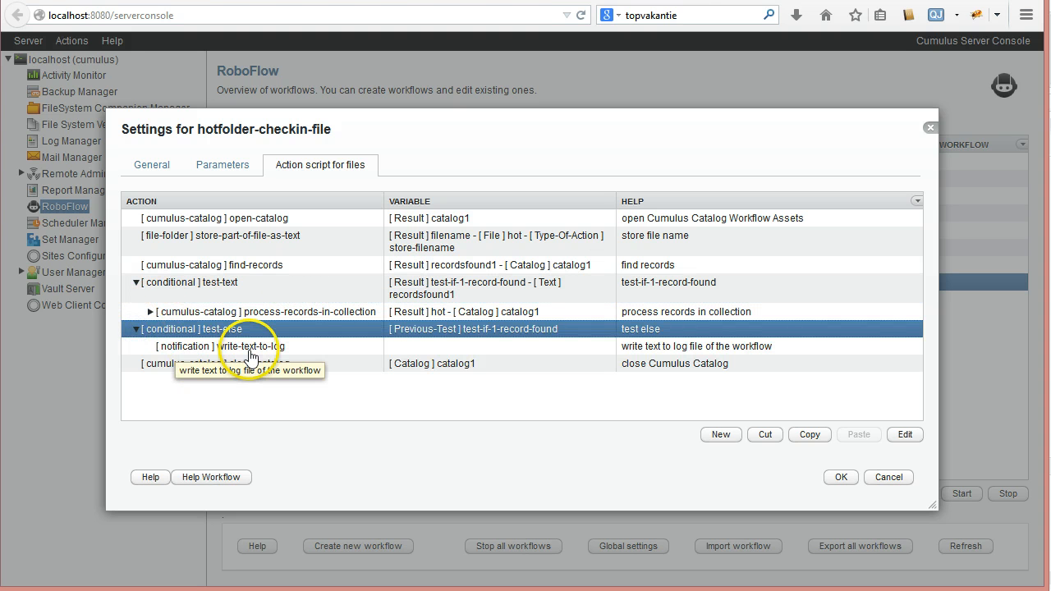
click(250, 350)
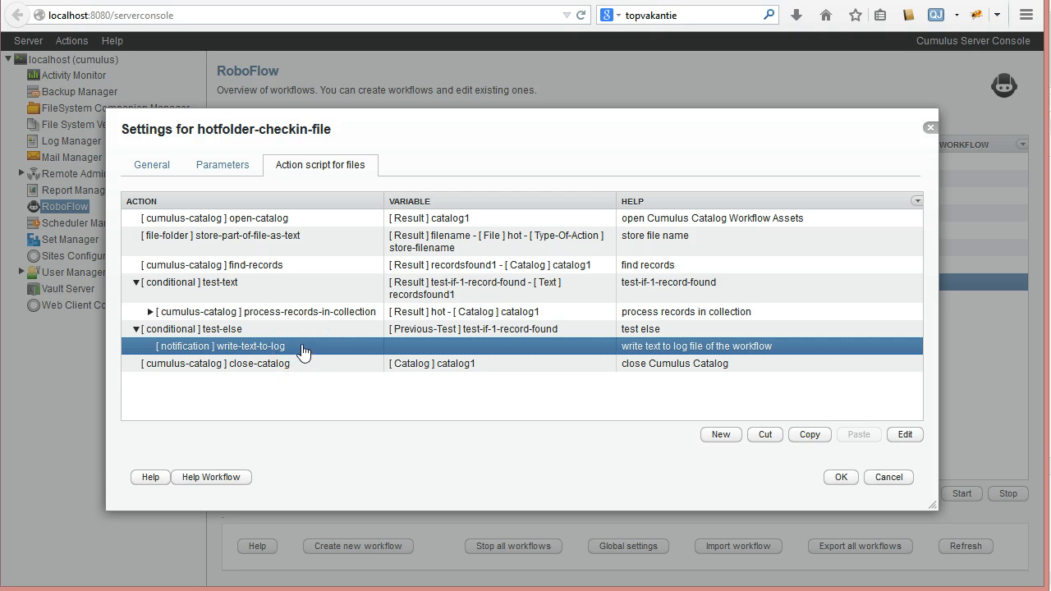
click(136, 330)
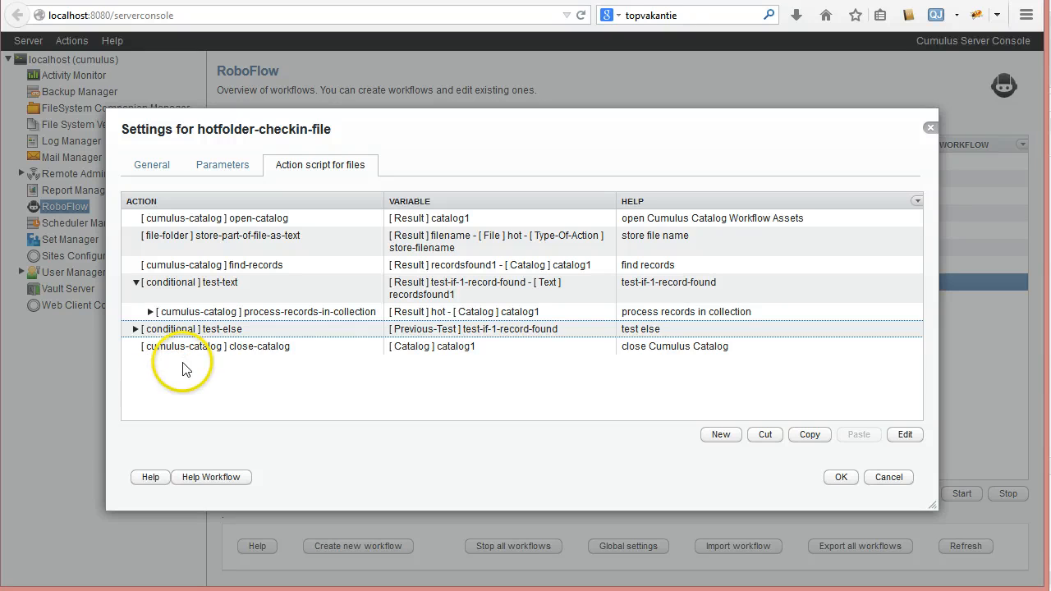
- Expand the process-records-in-collection action, examine its nested check-in-file action, and view the parent action's settings
click(151, 313)
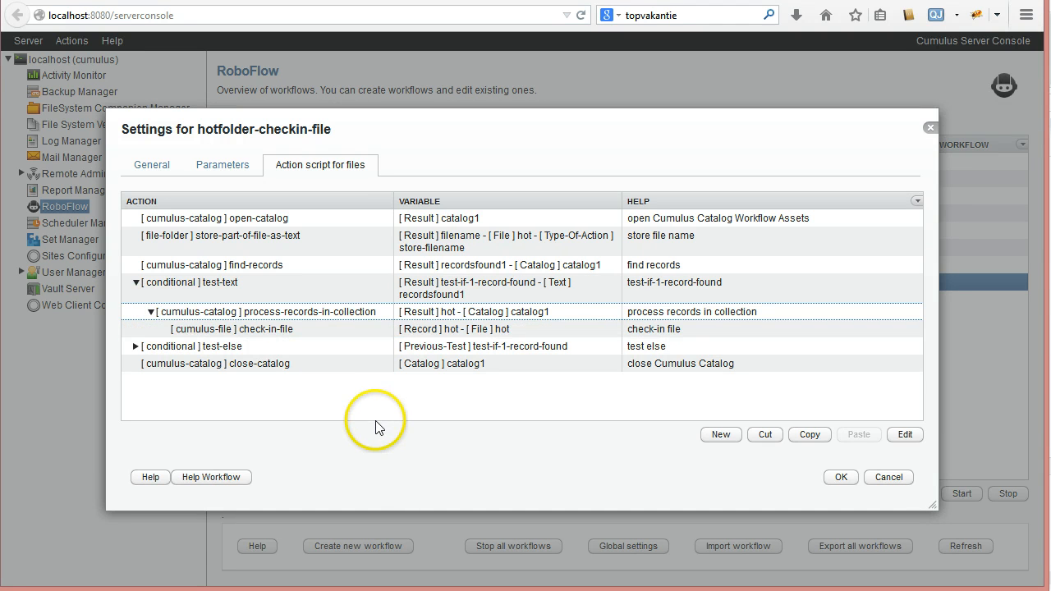
click(213, 317)
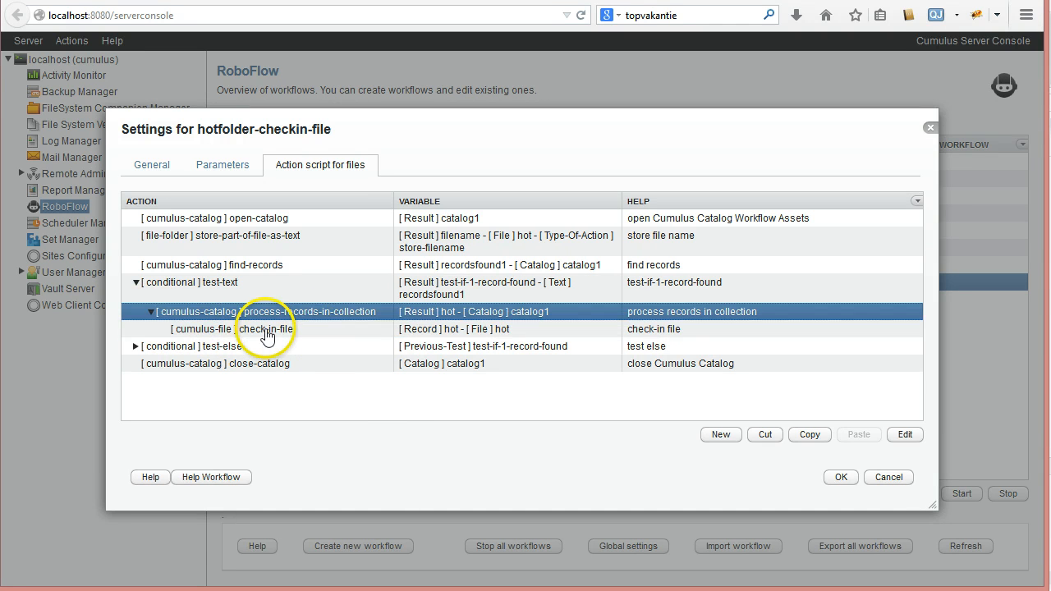
click(271, 332)
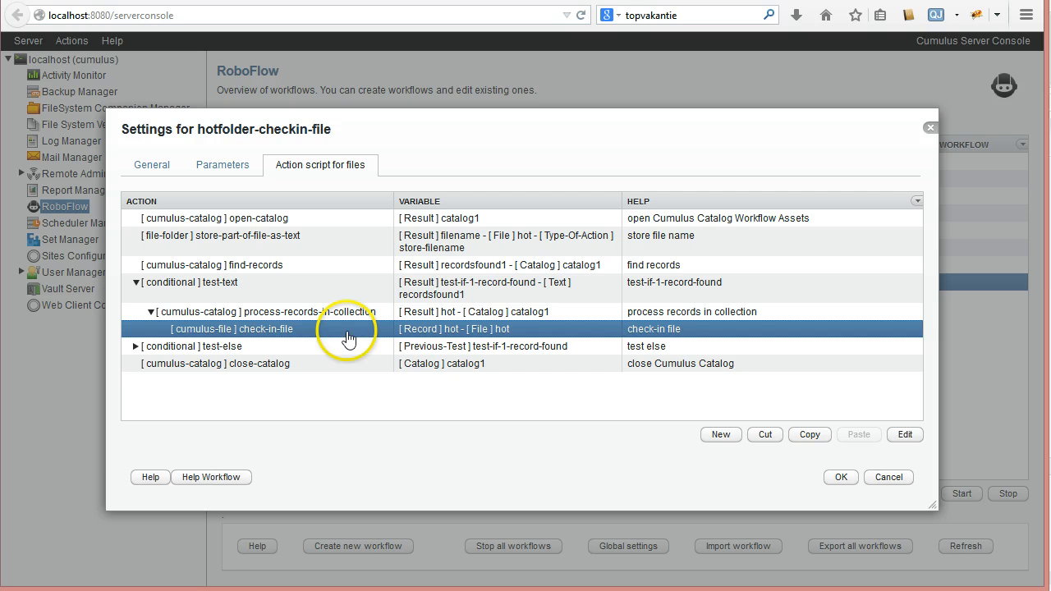
double_click(272, 318)
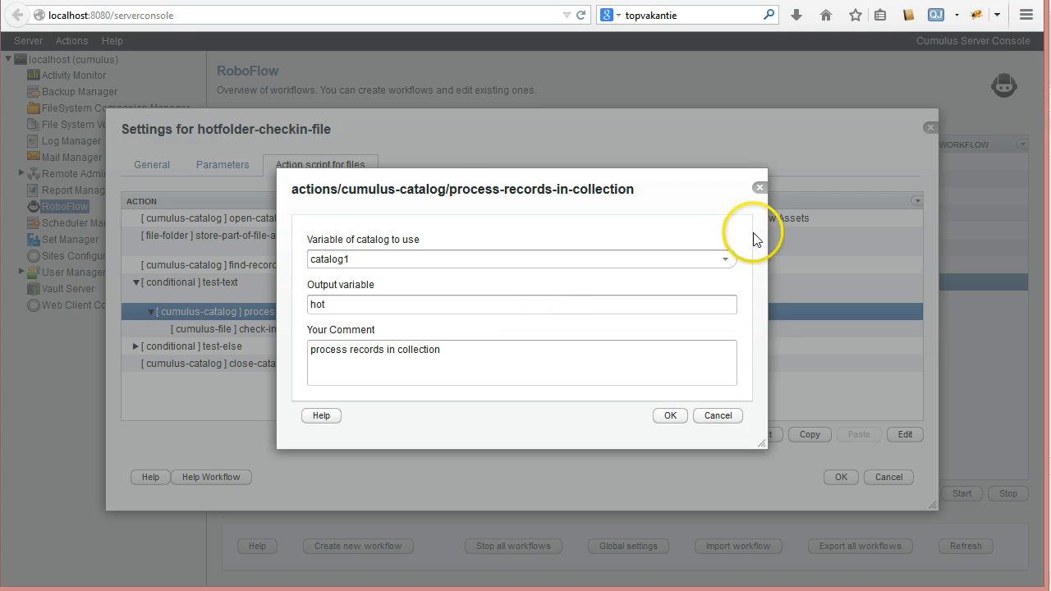
click(758, 187)
- View the settings of the test-text condition and the check-in-file action, closing both without changes
double_click(329, 288)
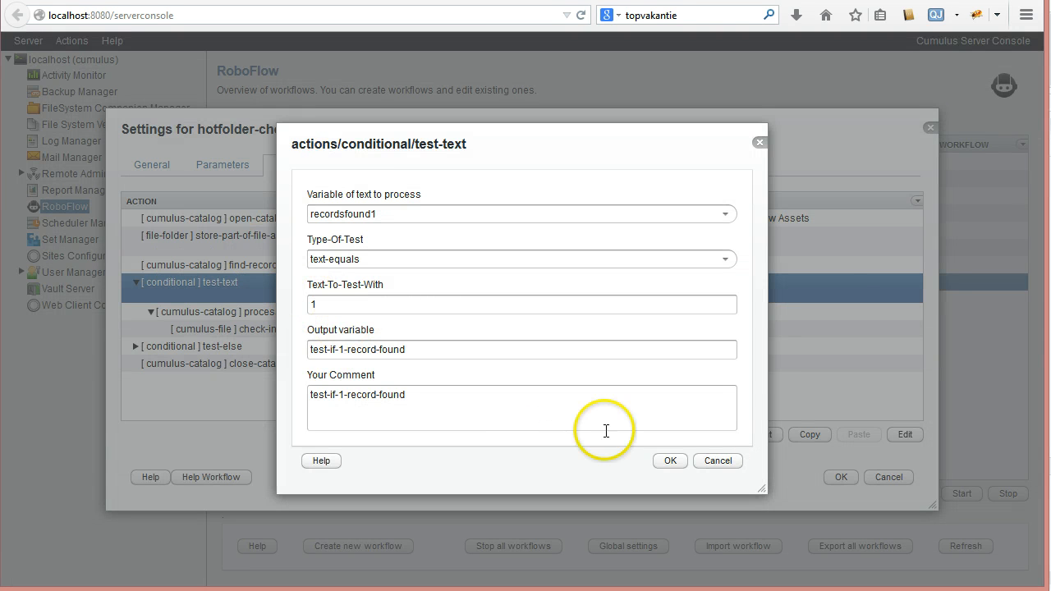
click(731, 463)
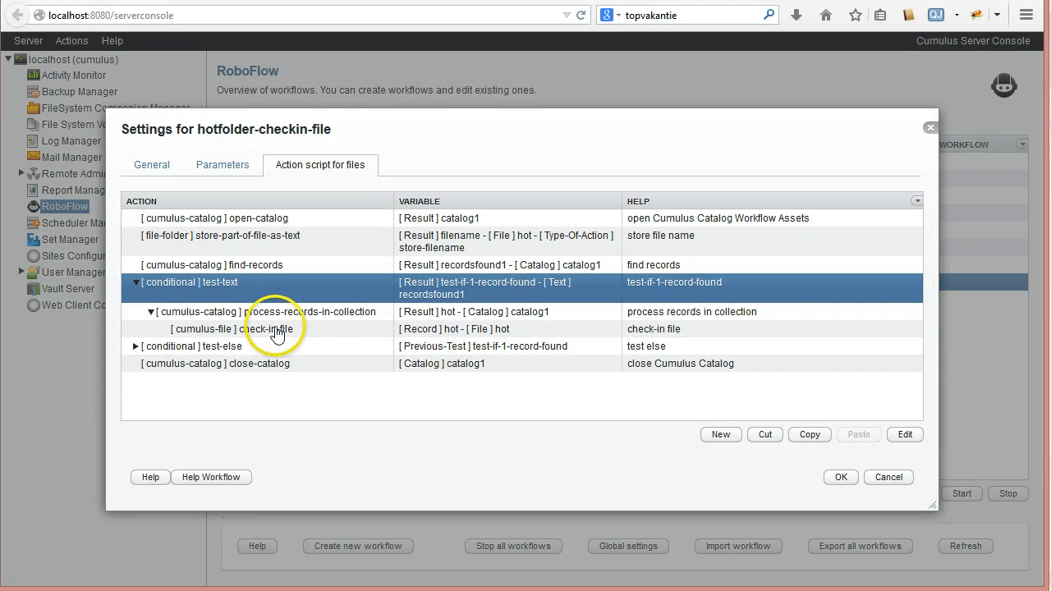
click(276, 328)
double_click(310, 329)
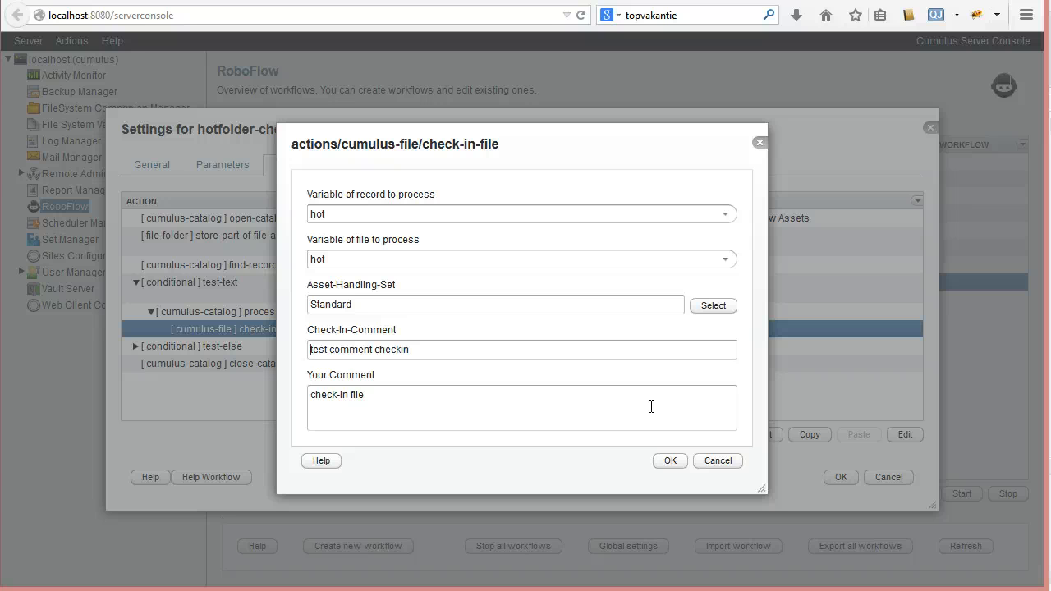
click(718, 462)
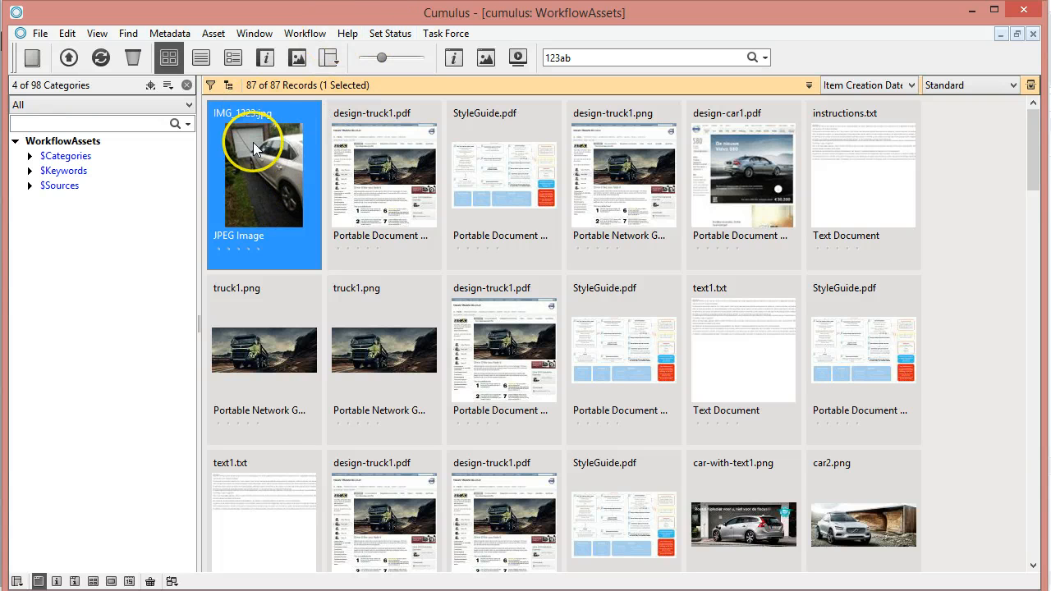
- Check the version history and check-in comments of IMG_1323.jpg in the WorkflowAssets catalog of the Cumulus client
right_click(260, 157)
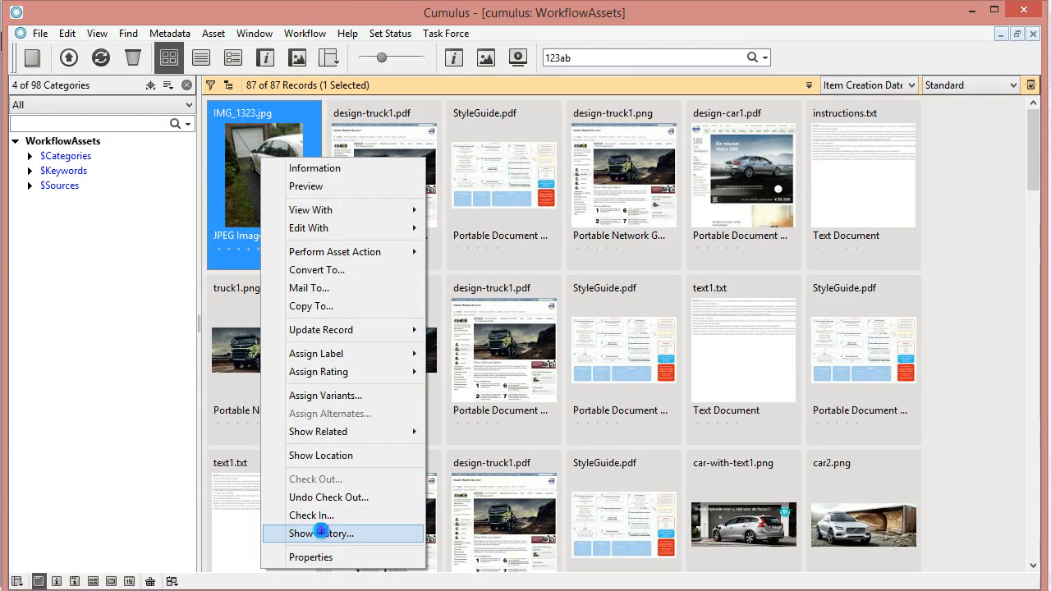
click(301, 532)
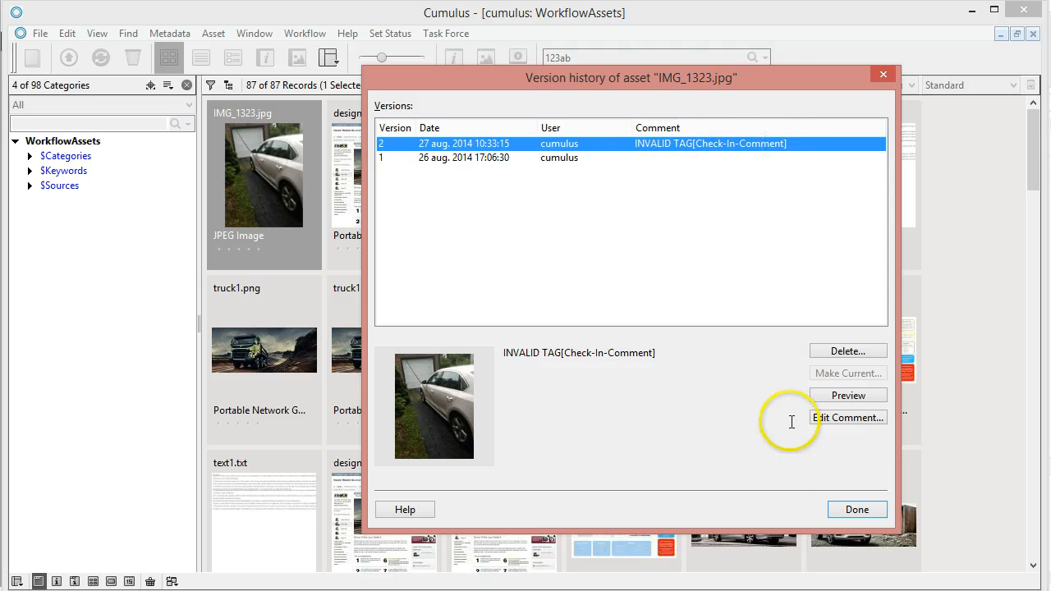
click(858, 510)
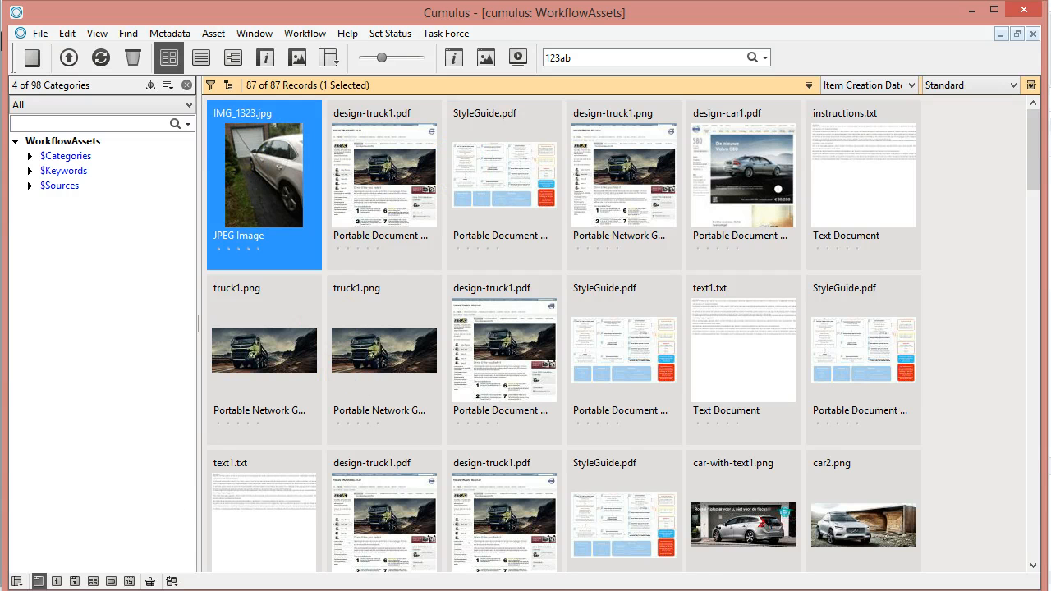
- View the workflow's dropfolder contents in File Explorer, and return to the Cumulus Server Console in Firefox
click(141, 590)
click(98, 575)
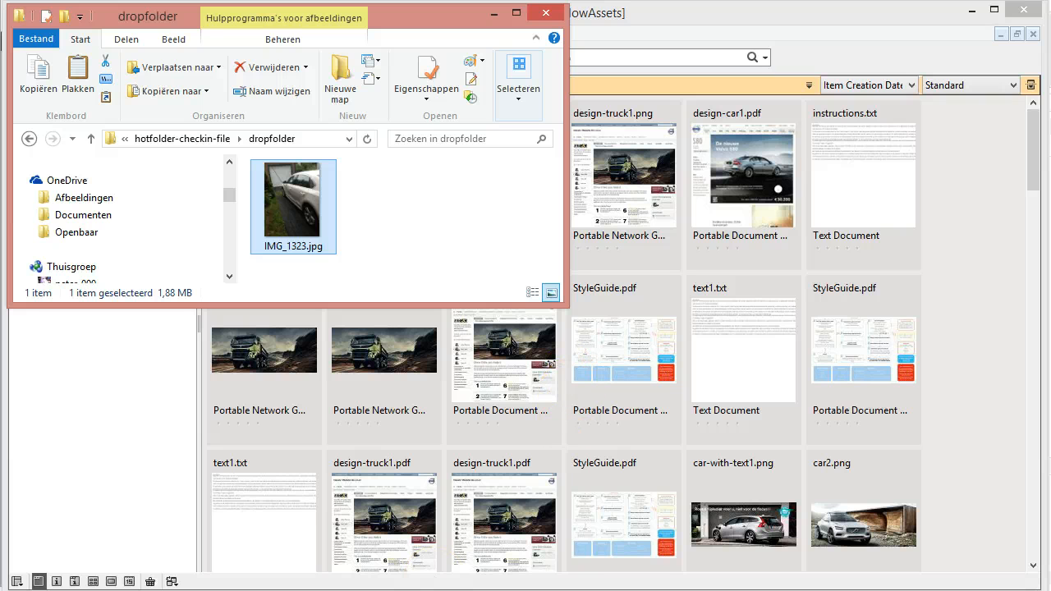
mouse_move(173, 590)
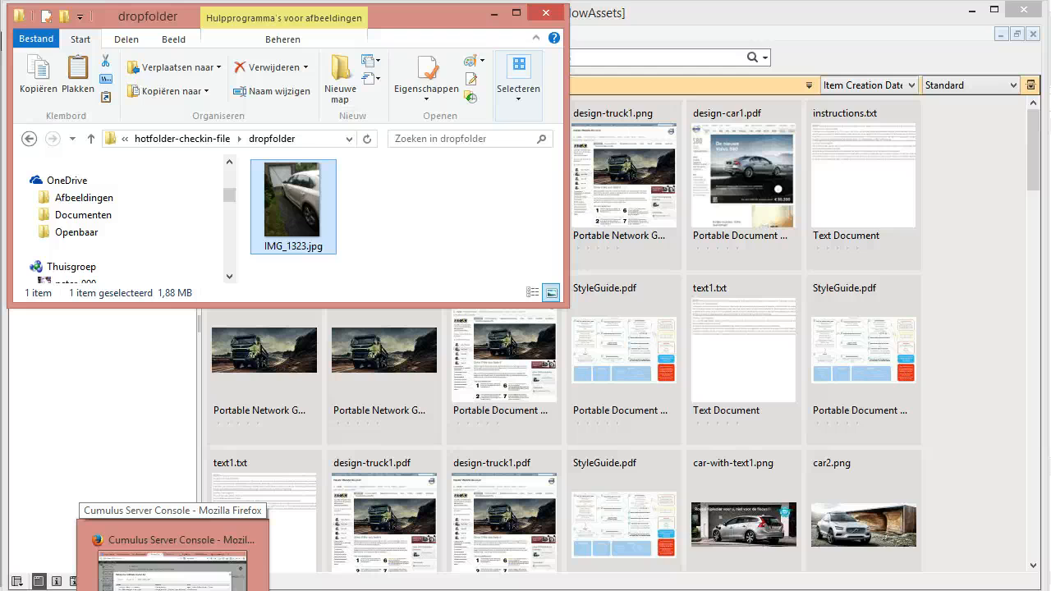
click(172, 559)
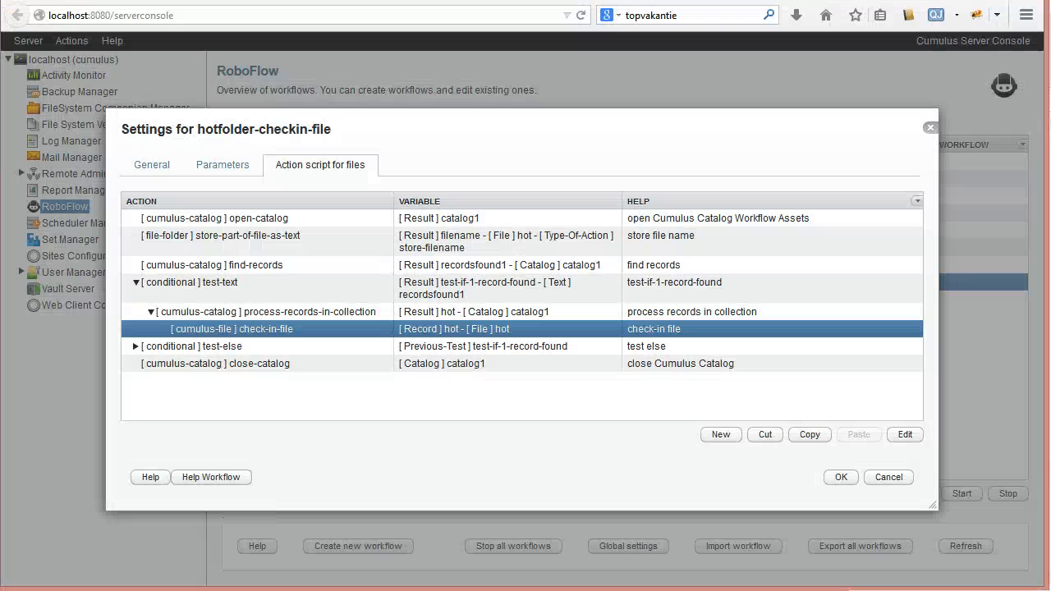
- Add a check-in-file action from the cumulus-file category directly below the existing check-in-file action
click(255, 334)
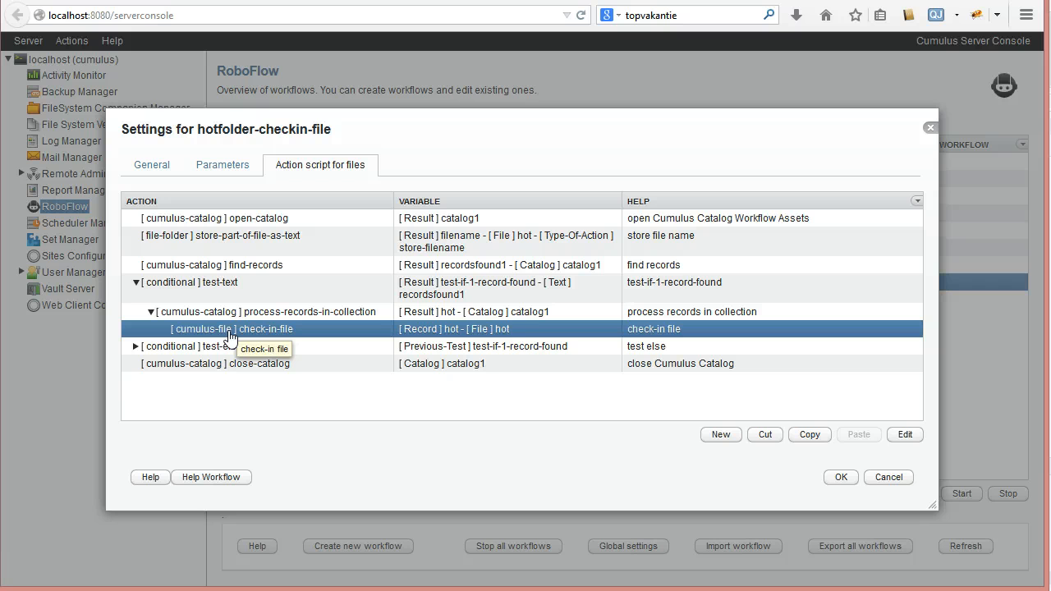
click(712, 435)
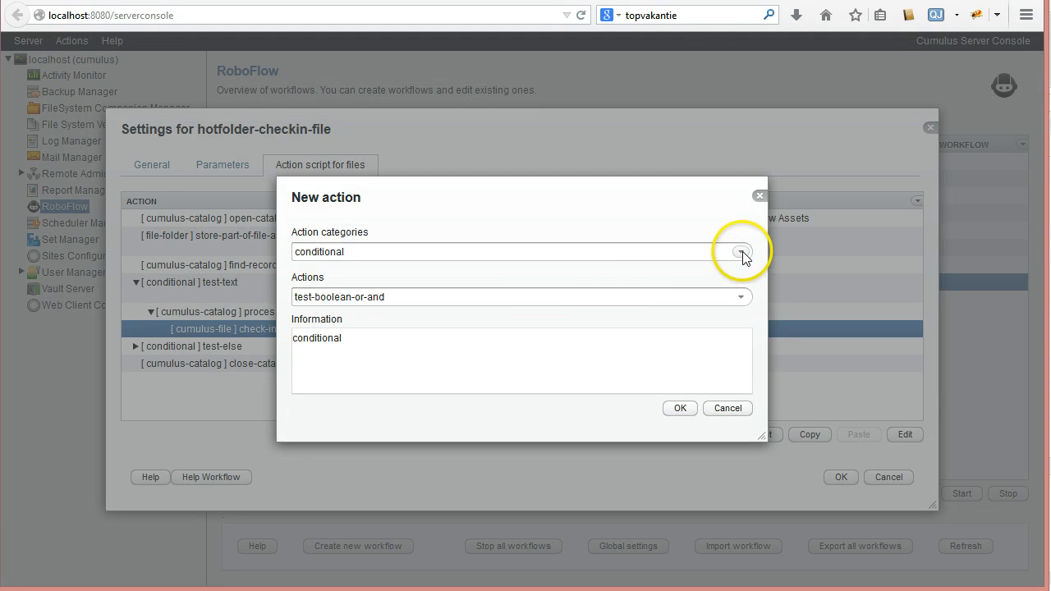
click(741, 253)
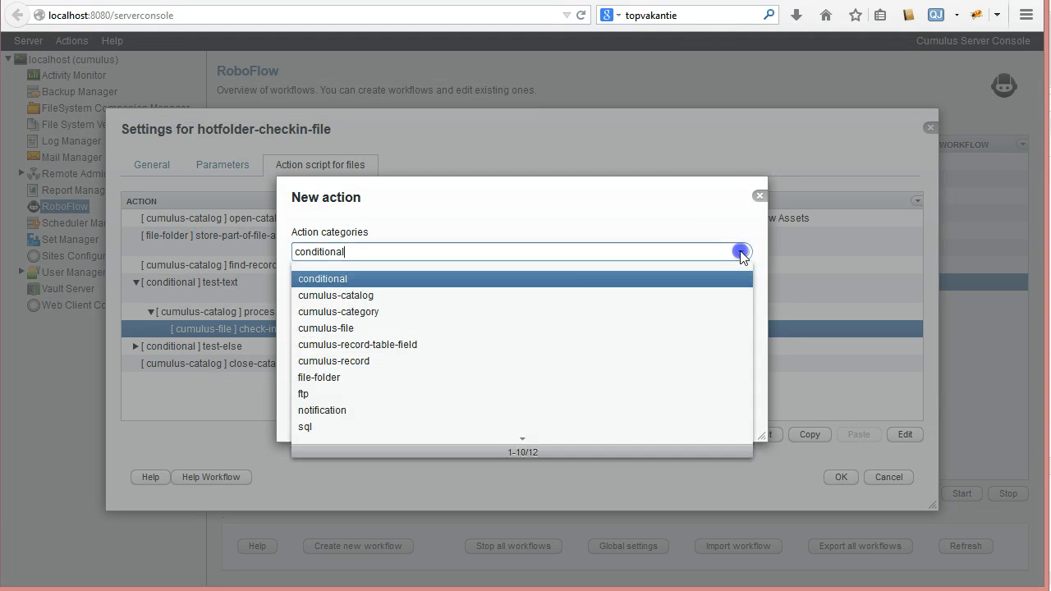
click(375, 295)
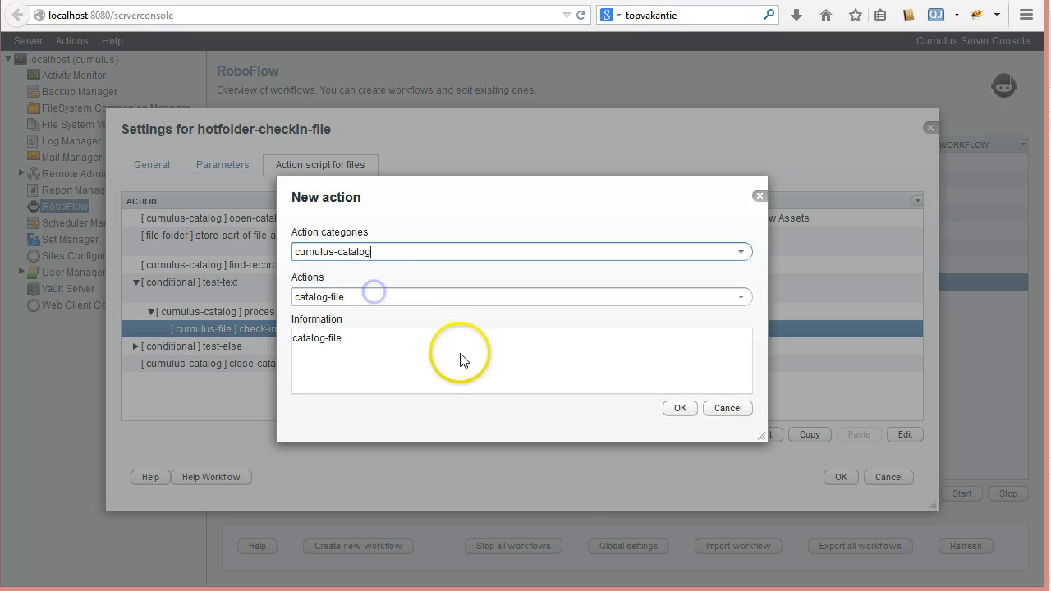
click(742, 298)
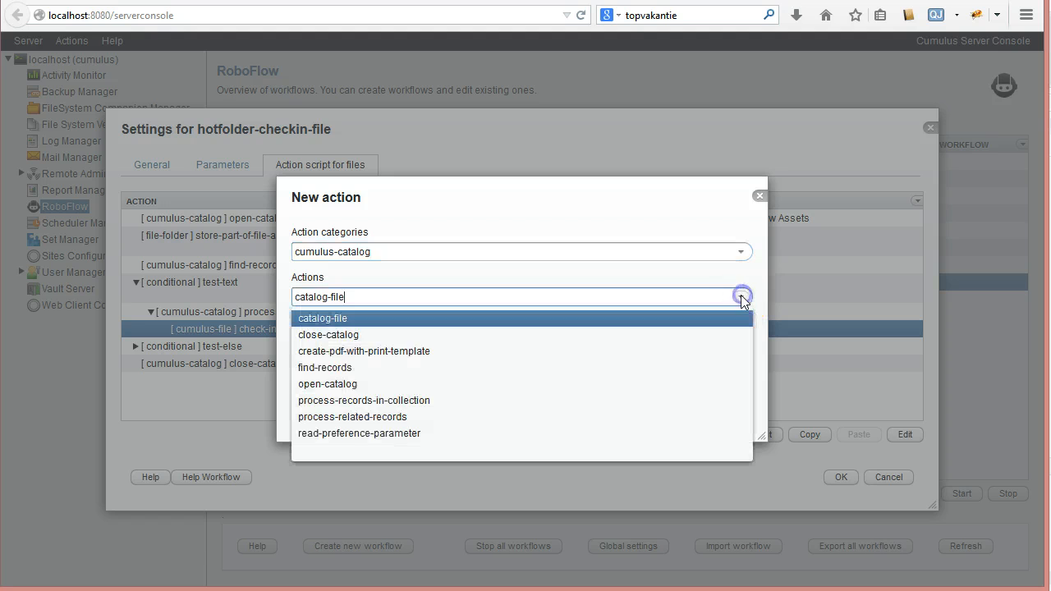
click(741, 298)
click(740, 251)
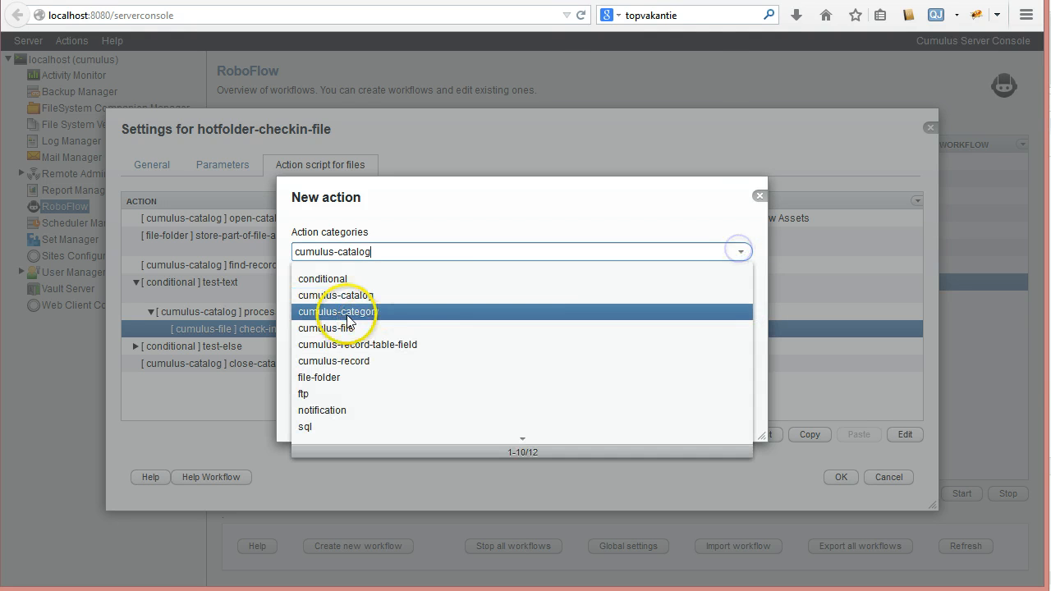
click(345, 325)
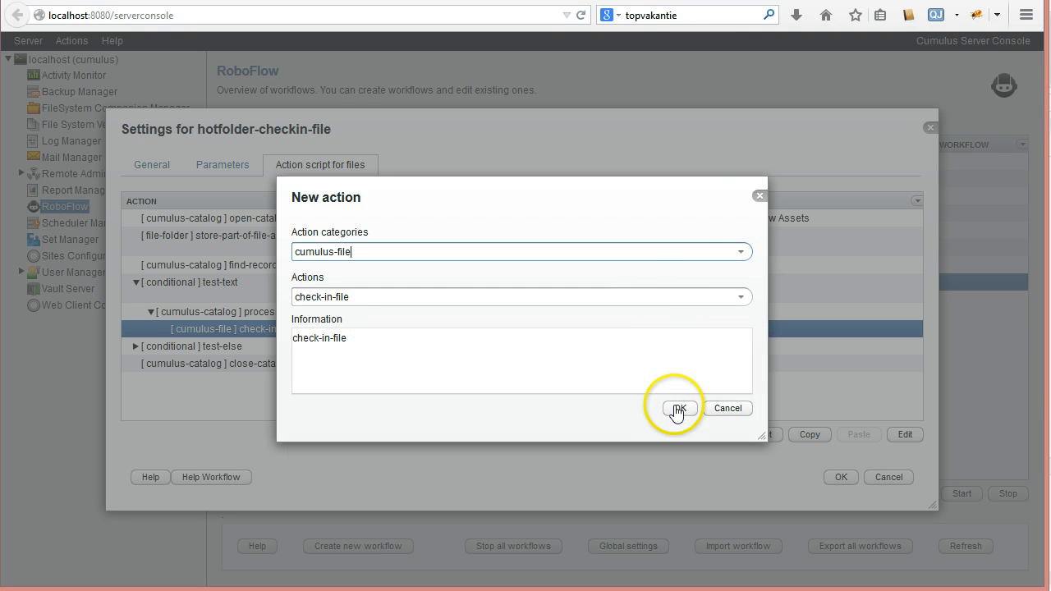
click(677, 410)
- Configure the new check-in-file action with hot as record and file variable, Standard asset handling set and check-in comment "now it is fixed"
click(726, 214)
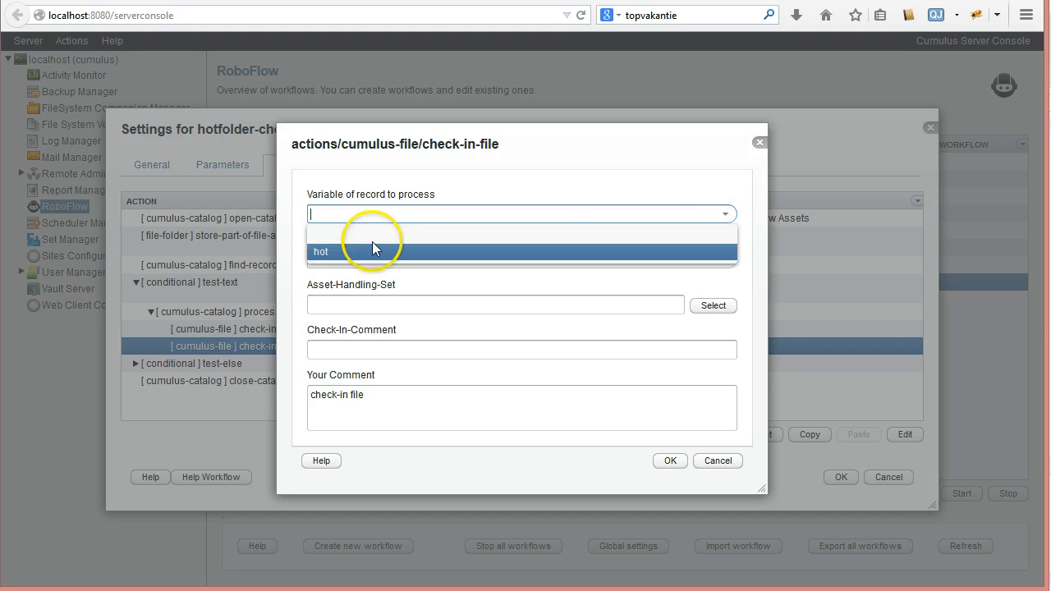
click(337, 252)
click(725, 259)
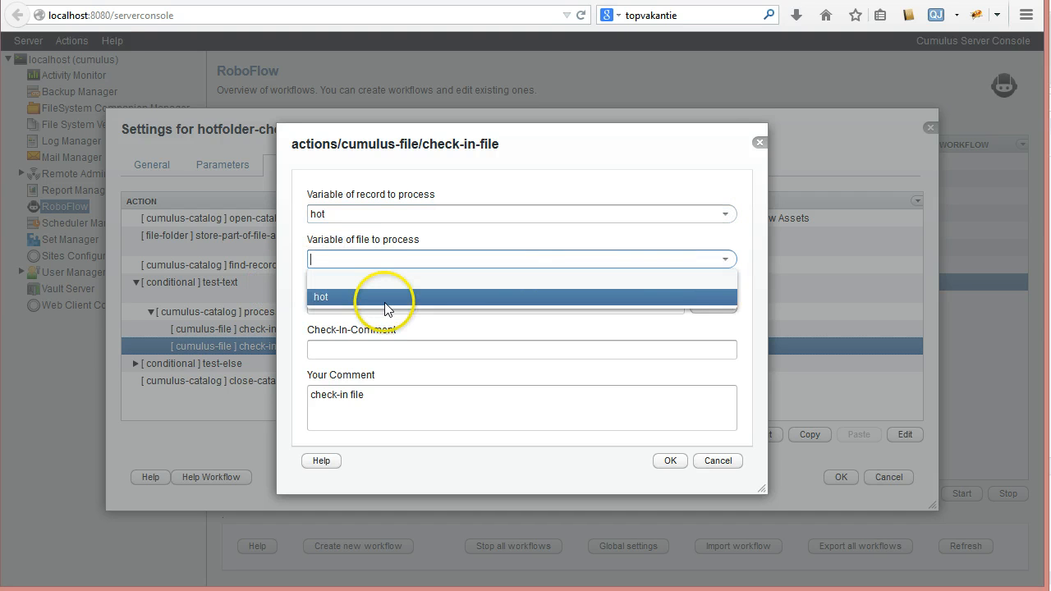
click(387, 300)
click(621, 305)
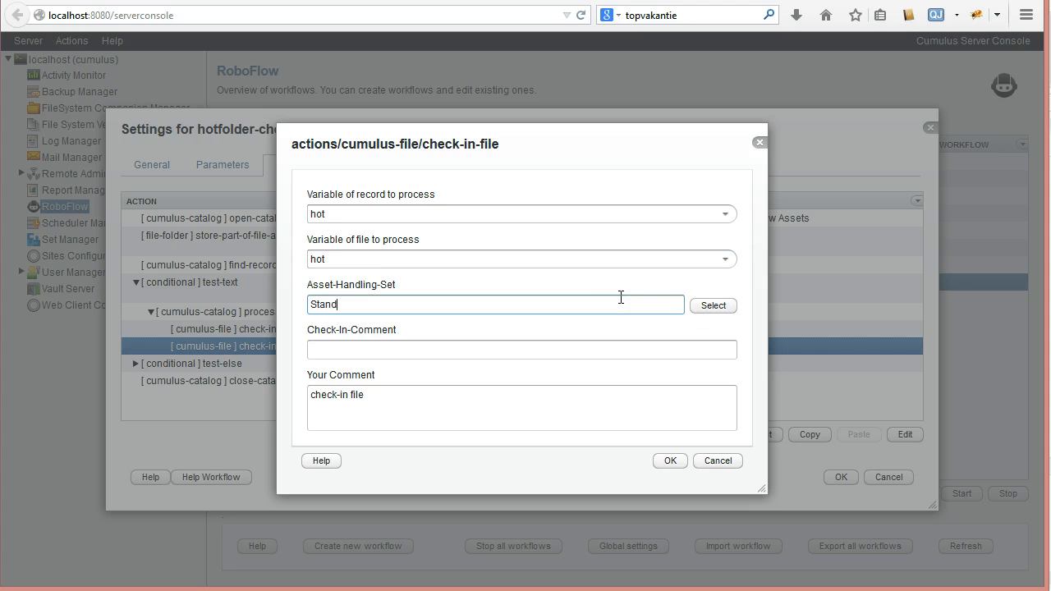
text(Standard)
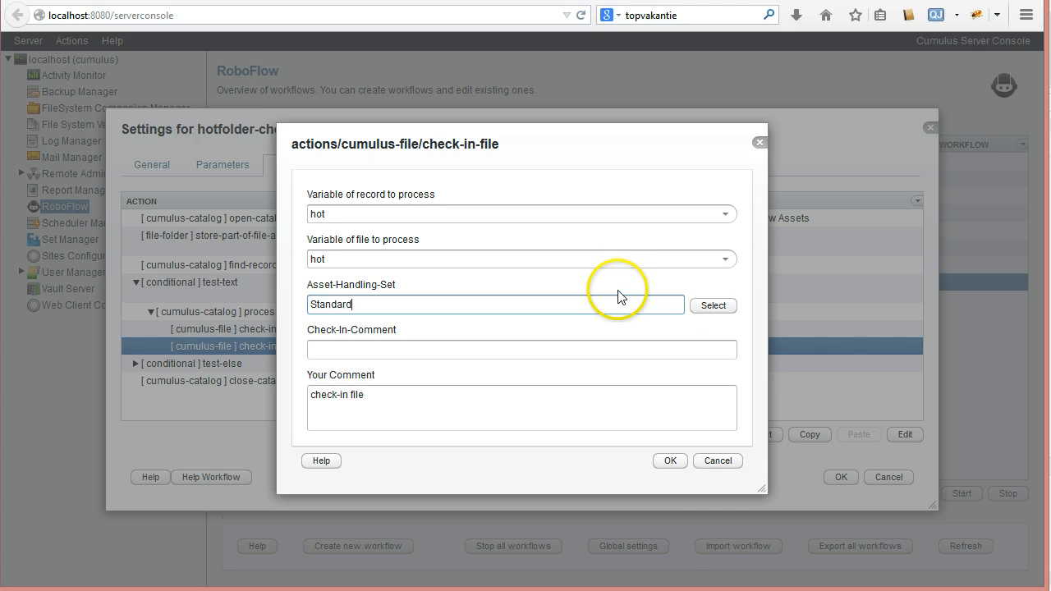
click(634, 352)
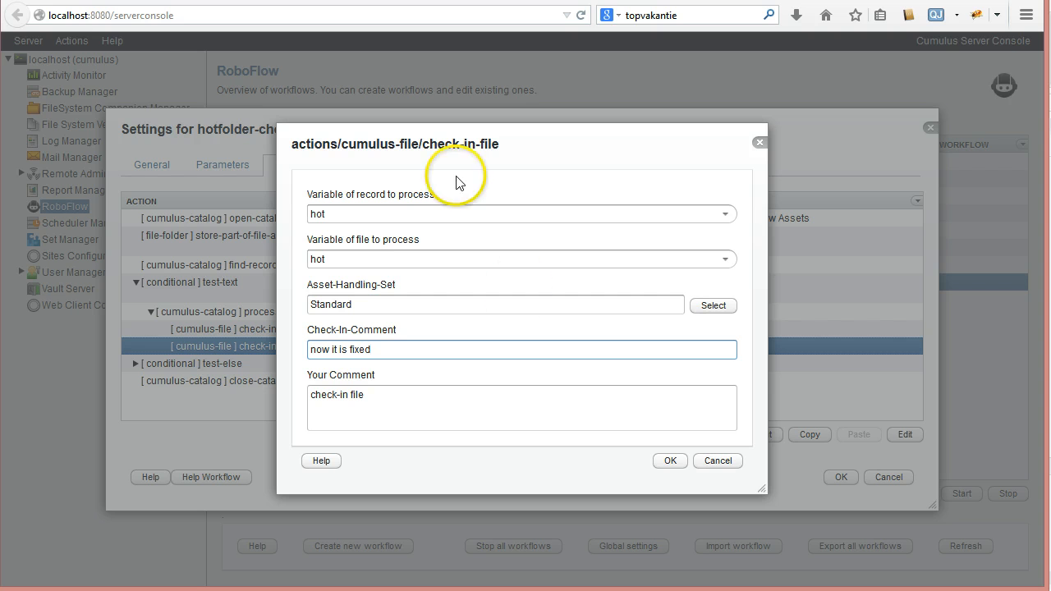
click(666, 462)
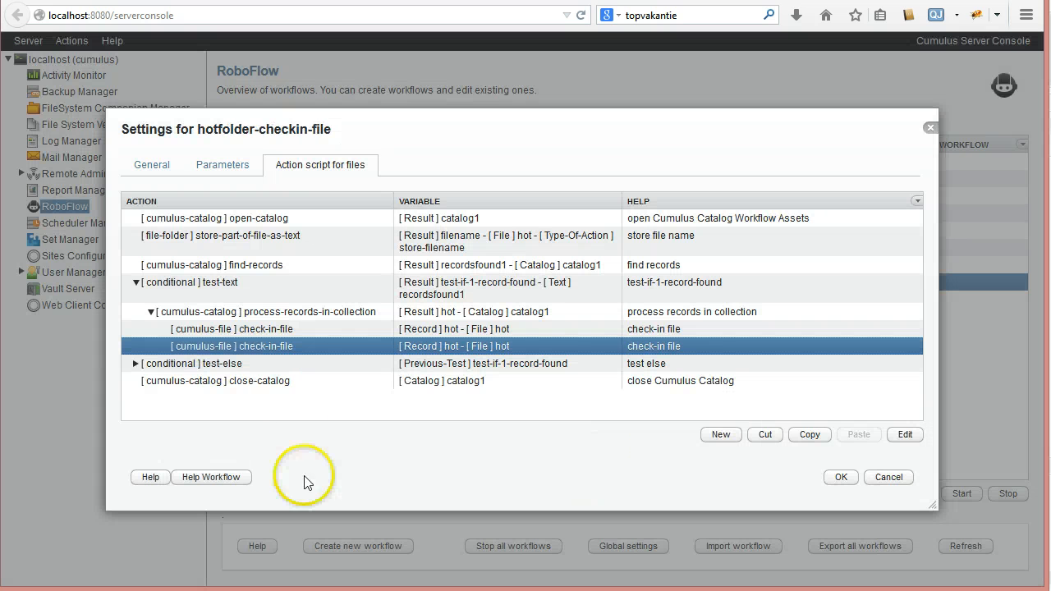
- Check the settings of the original check-in-file action above the new one, and cut that action from the script
click(279, 330)
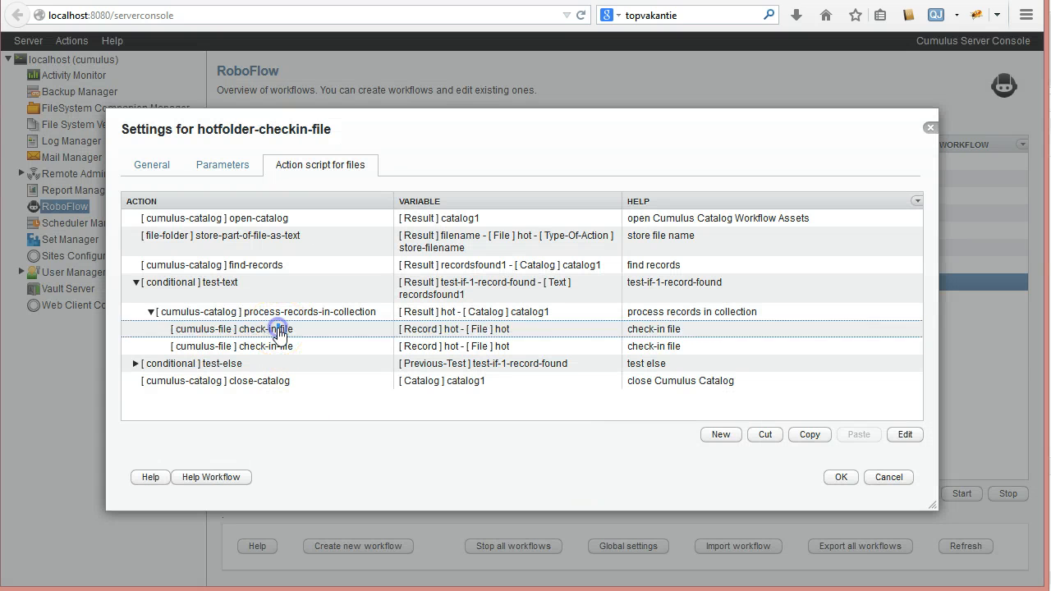
double_click(279, 330)
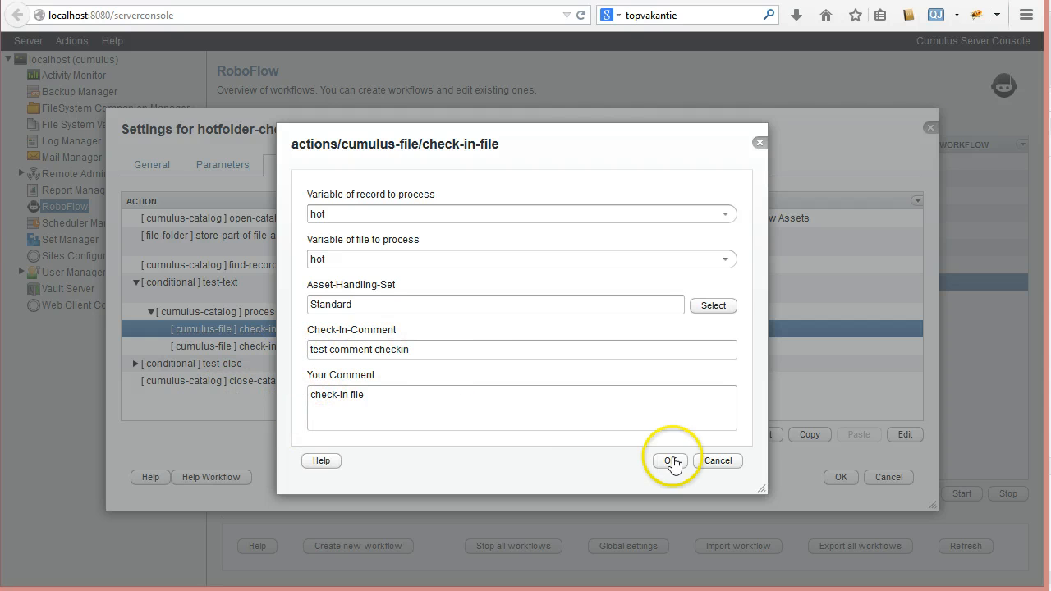
click(734, 460)
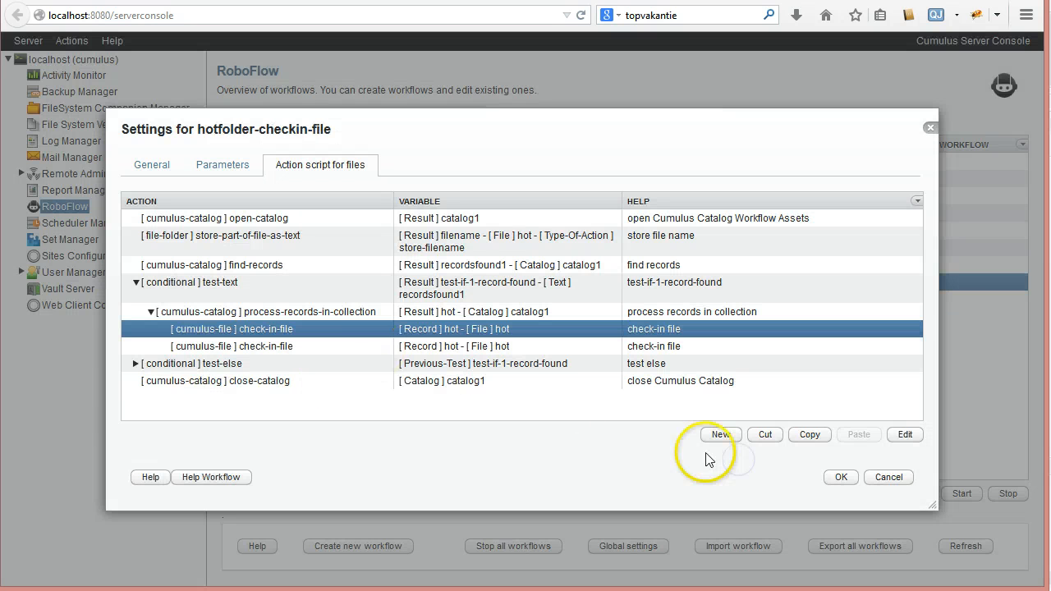
click(765, 435)
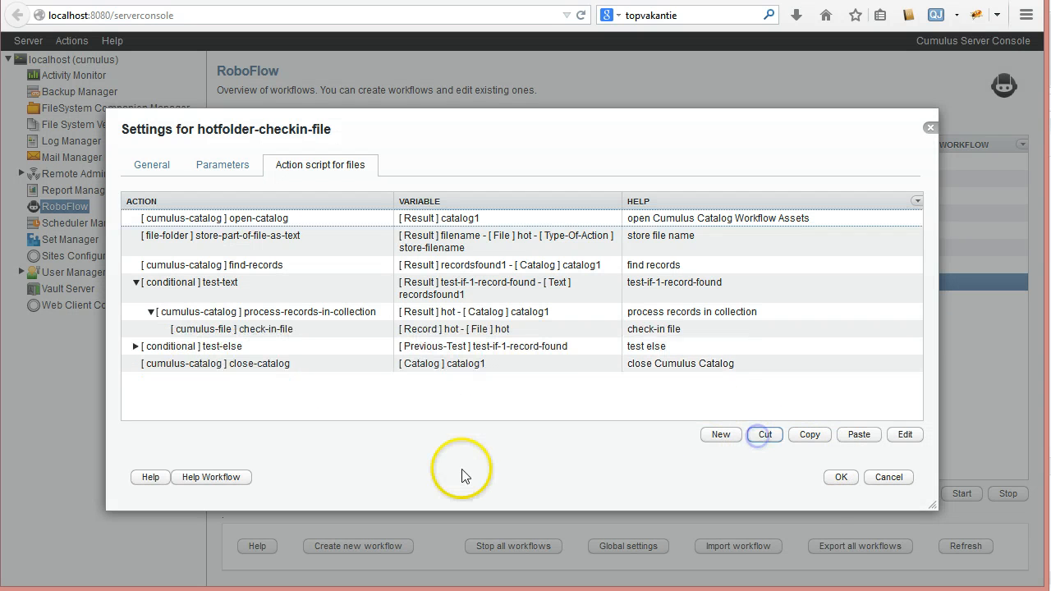
- Save the workflow settings and start the hotfolder-checkin-file workflow on demand
click(841, 477)
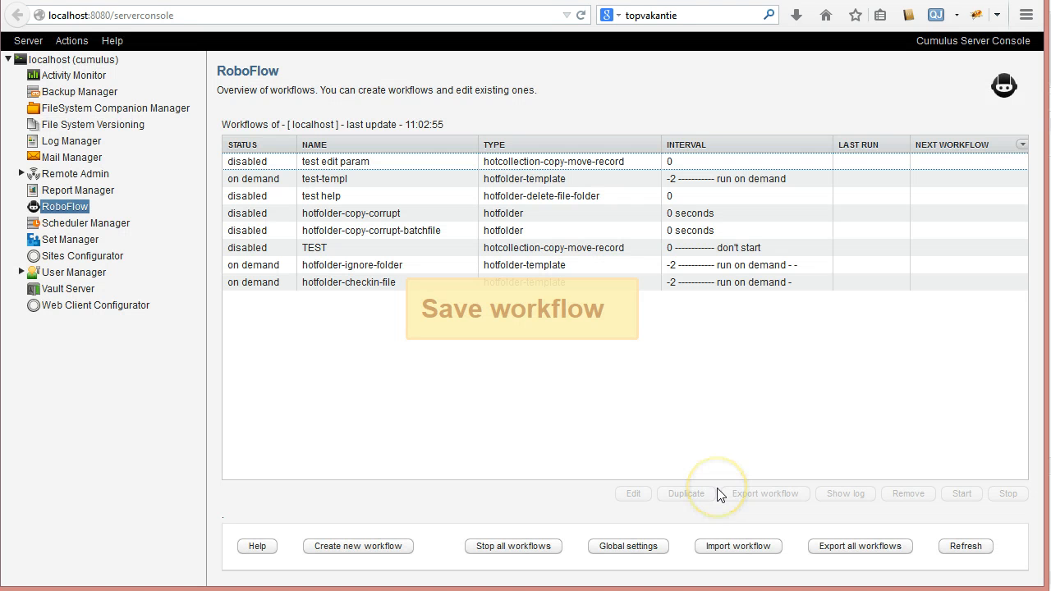
click(361, 282)
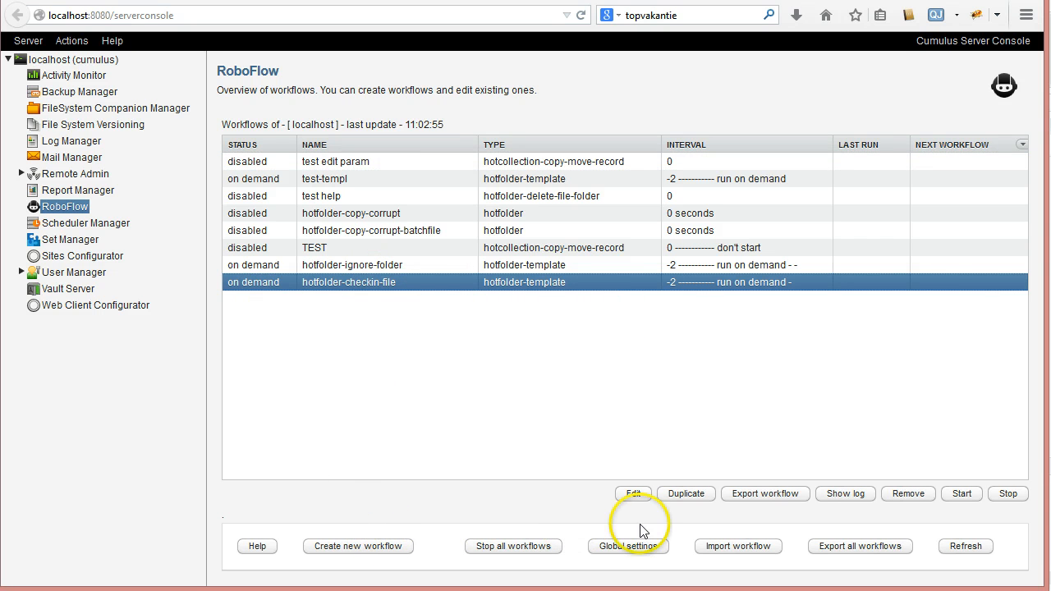
click(963, 497)
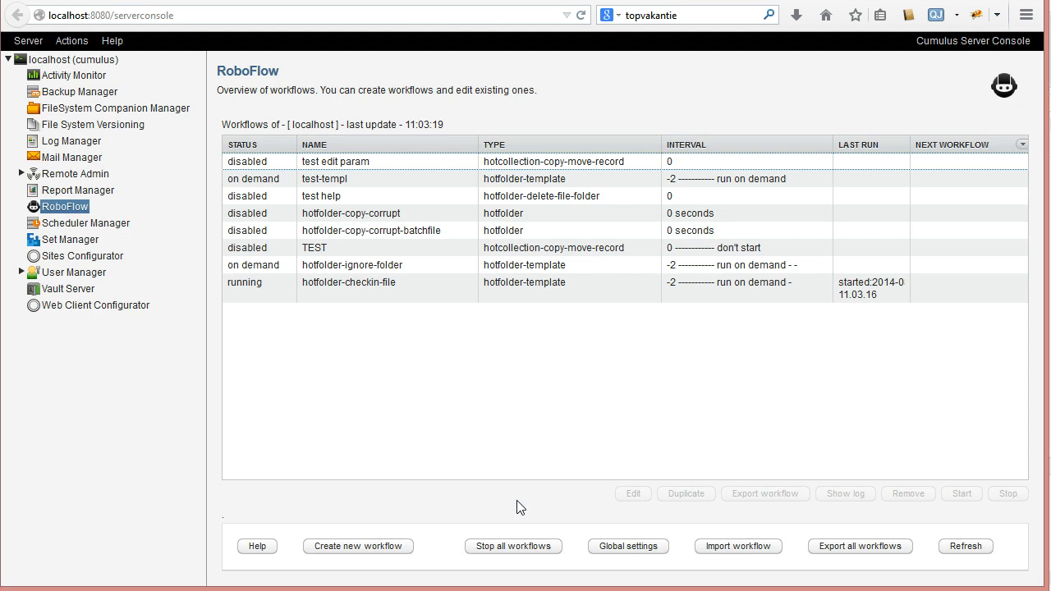
- Examine the hotfolder-checkin-file log for the processing of IMG_1323.jpg, and close the log
click(373, 287)
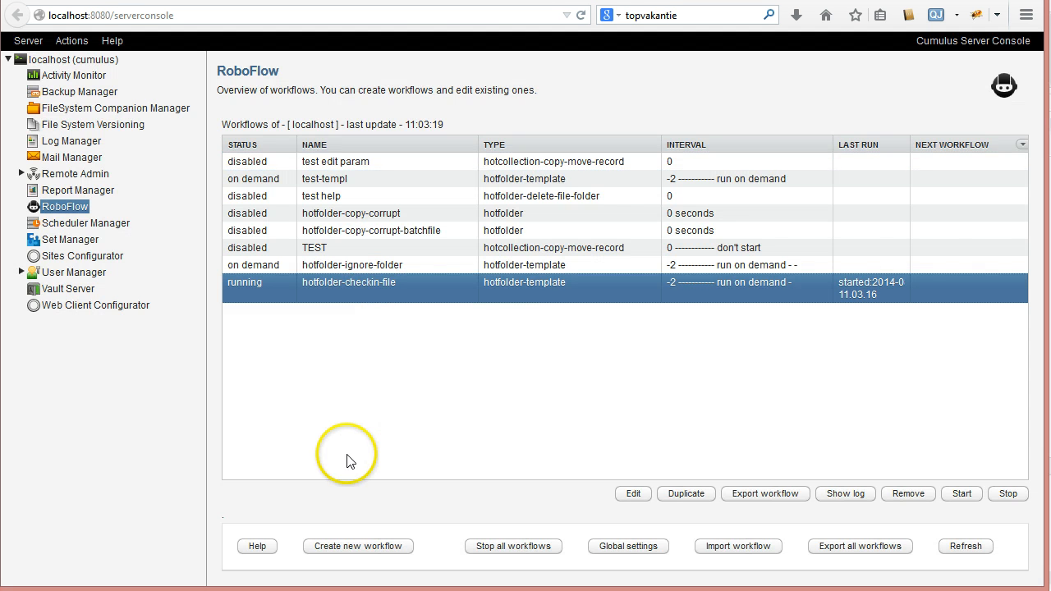
click(846, 494)
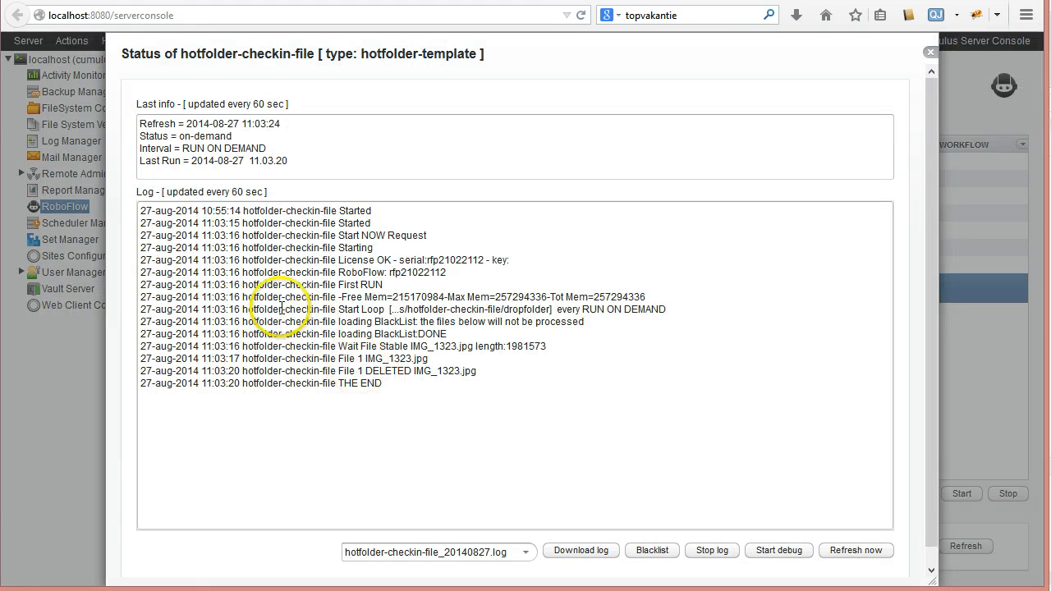
drag(280, 359, 509, 353)
drag(324, 346, 549, 402)
click(244, 396)
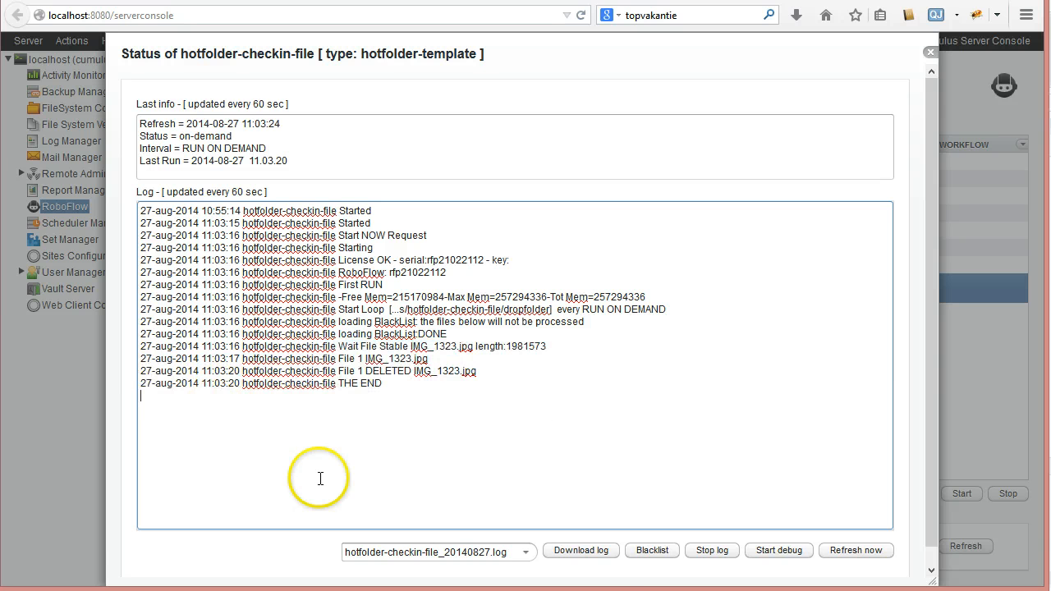
click(931, 52)
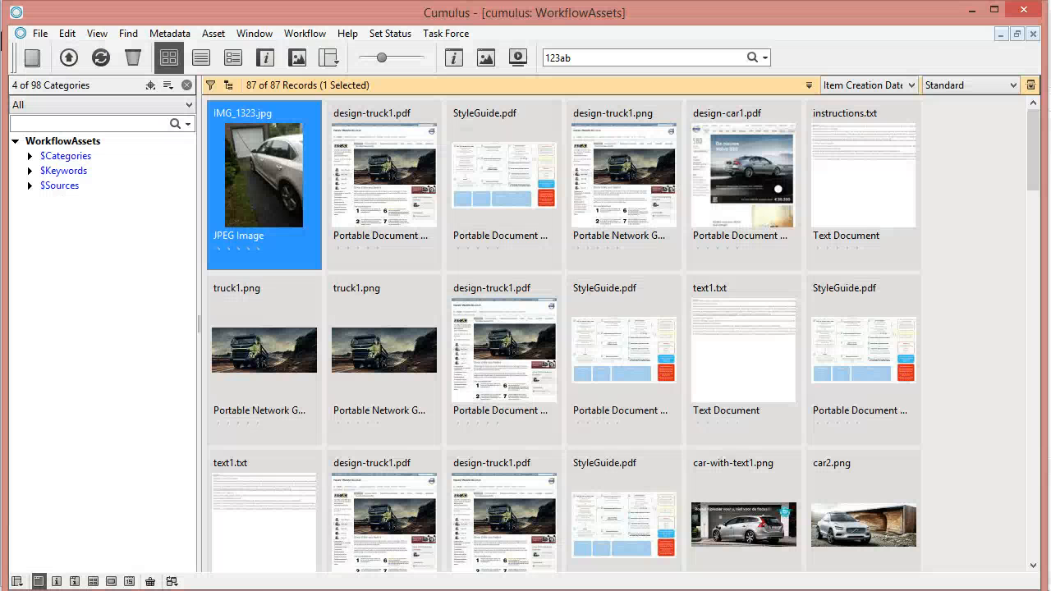
- Check the dropfolder in File Explorer, and compare the check-in comments of versions 2 and 3 of IMG_1323.jpg in the Cumulus client
click(197, 590)
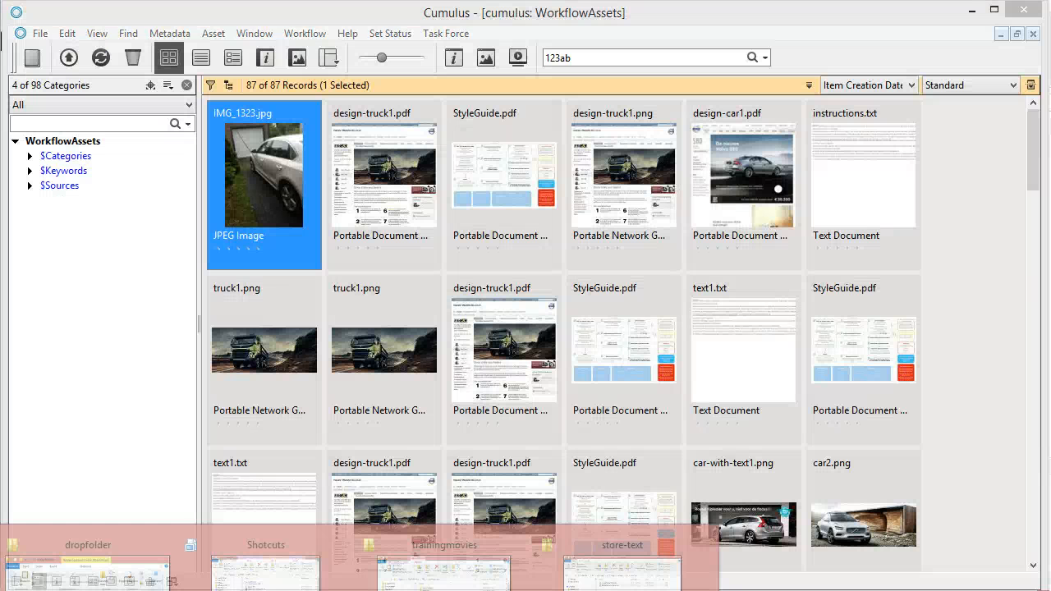
click(90, 571)
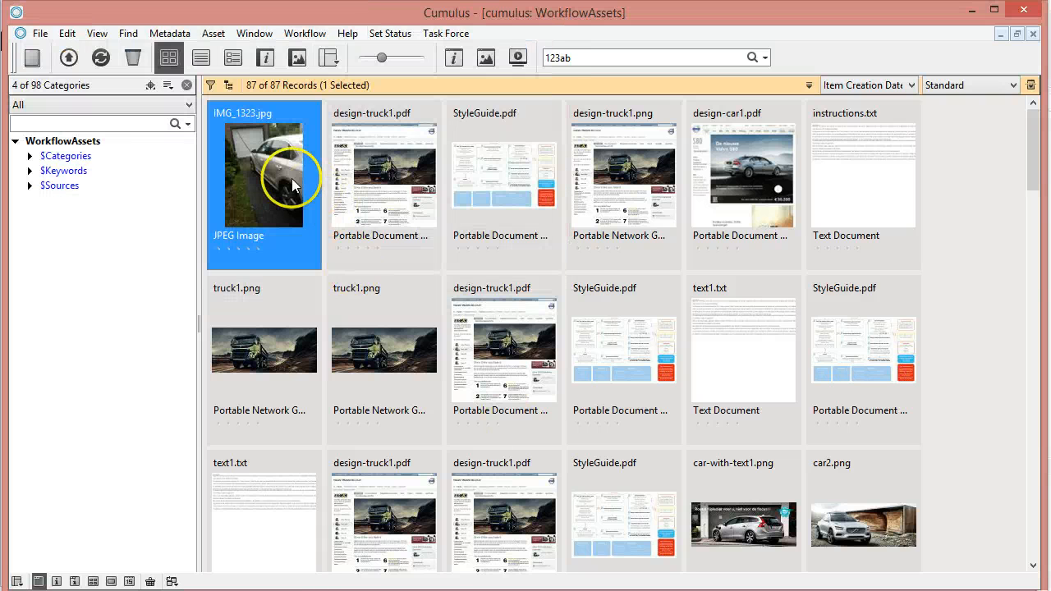
right_click(291, 178)
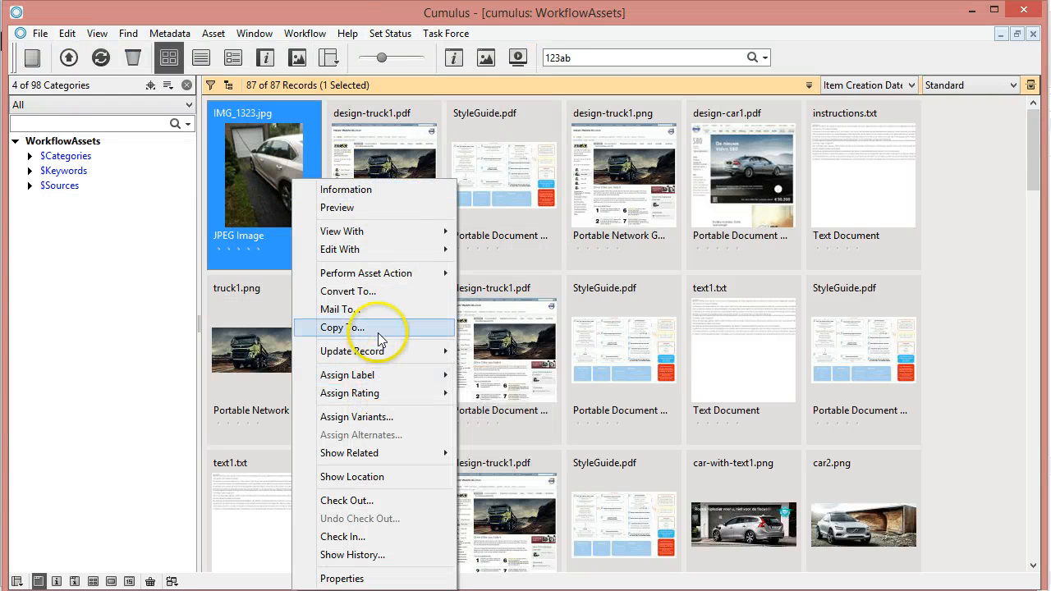
click(374, 556)
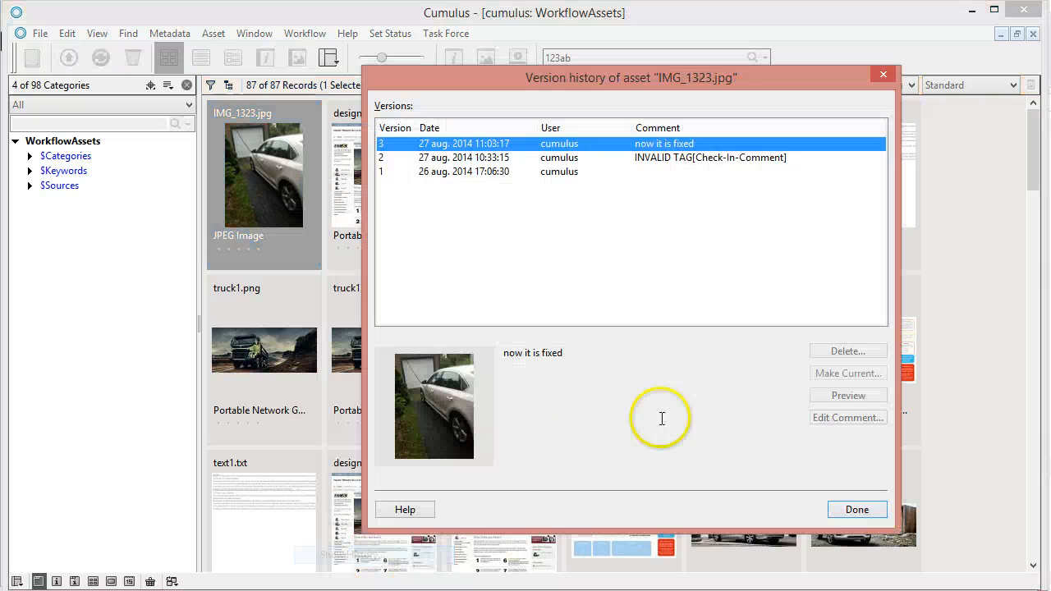
click(637, 159)
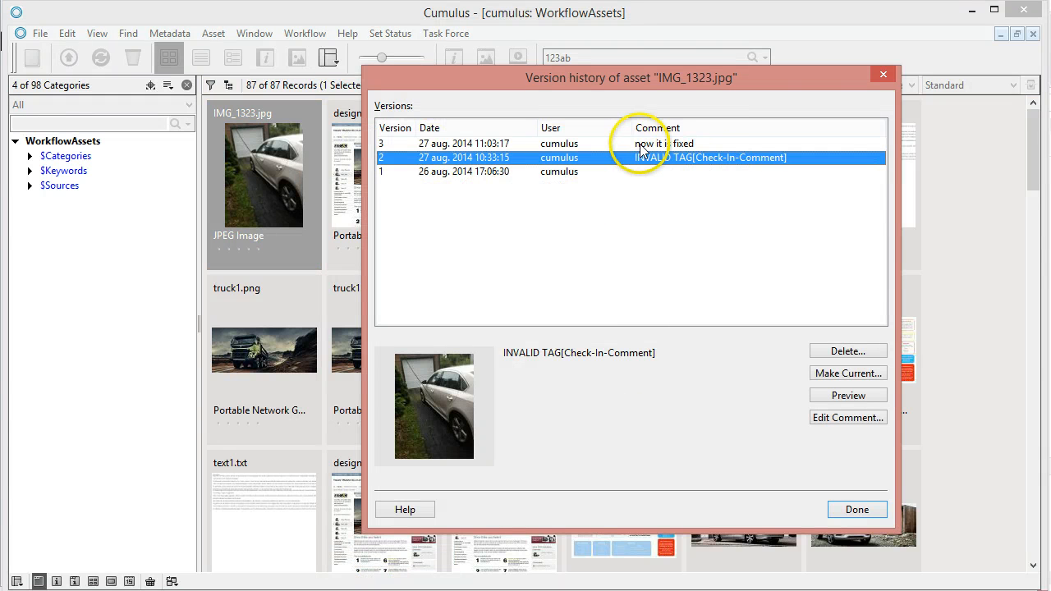
click(663, 145)
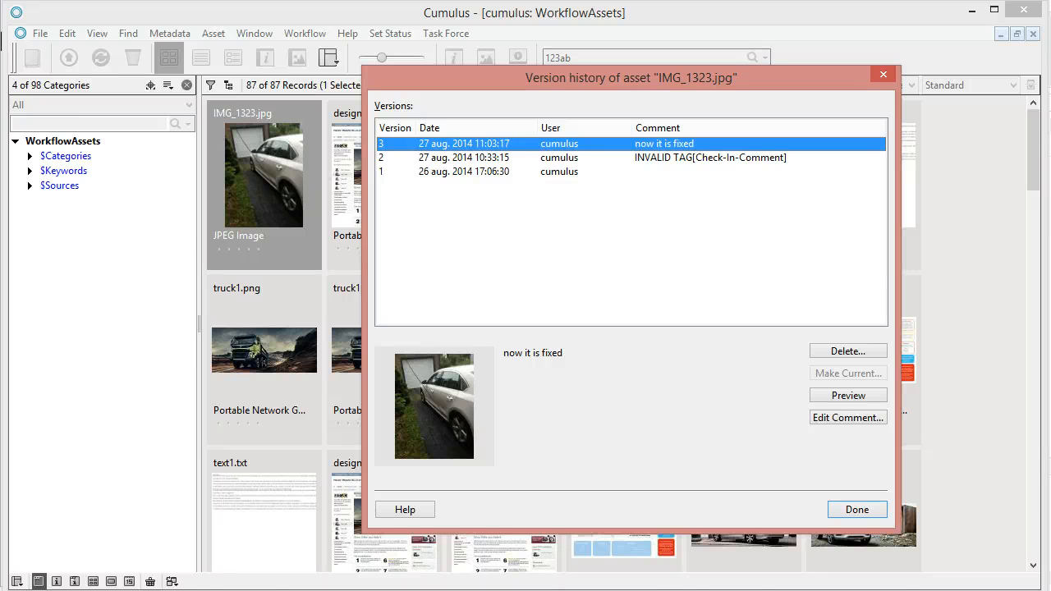
click(174, 579)
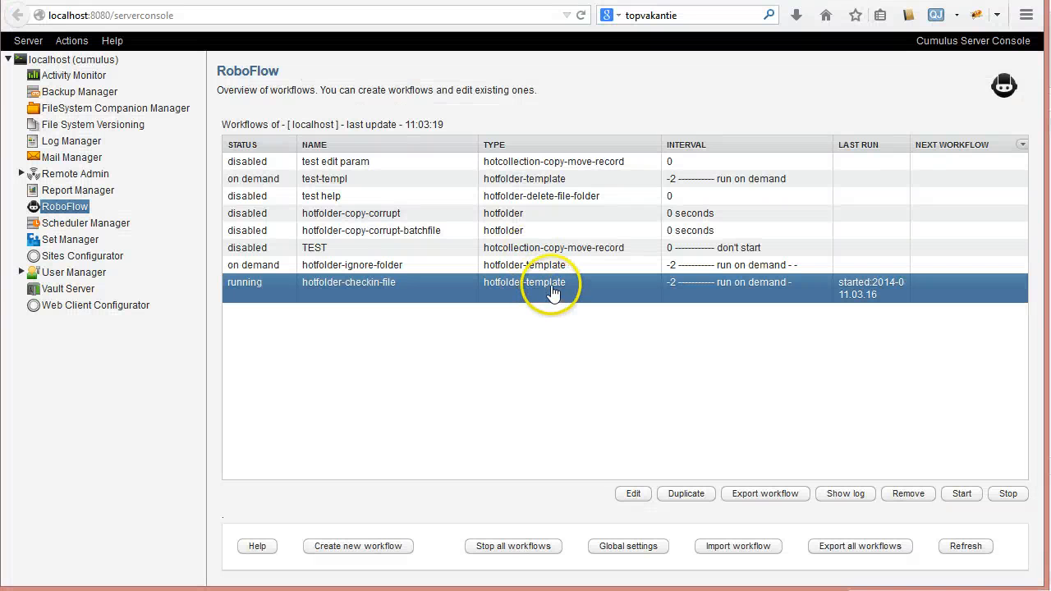